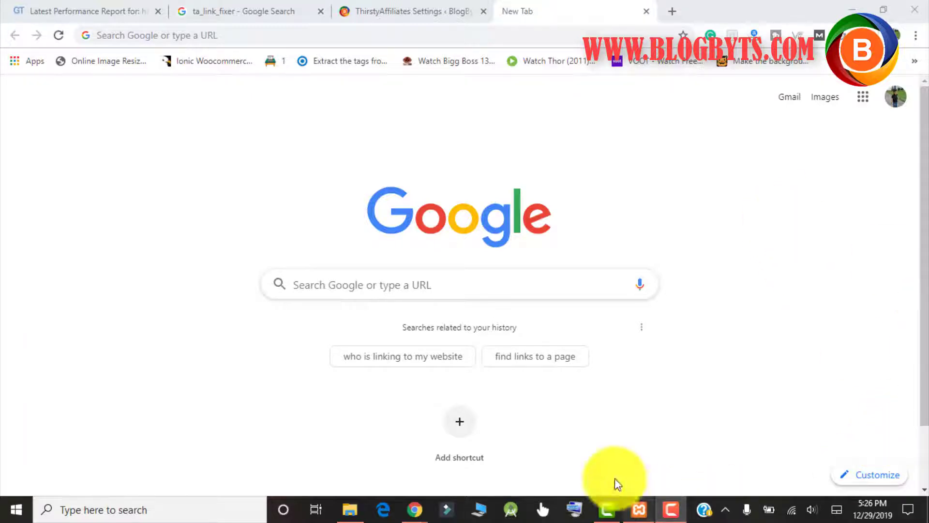
# - Switch to the browser window with the BlogByts WordPress admin and open the WP Rocket settings
pyautogui.moveTo(413, 510)
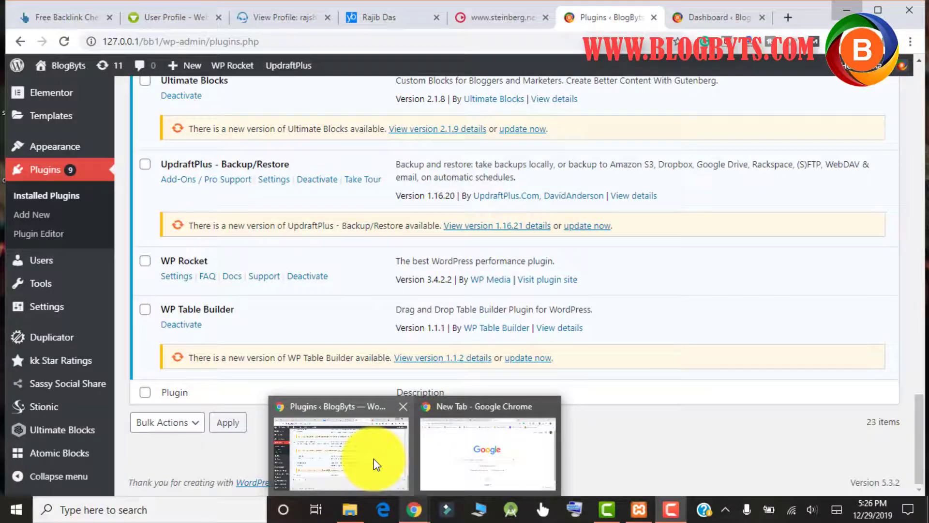
pyautogui.click(374, 458)
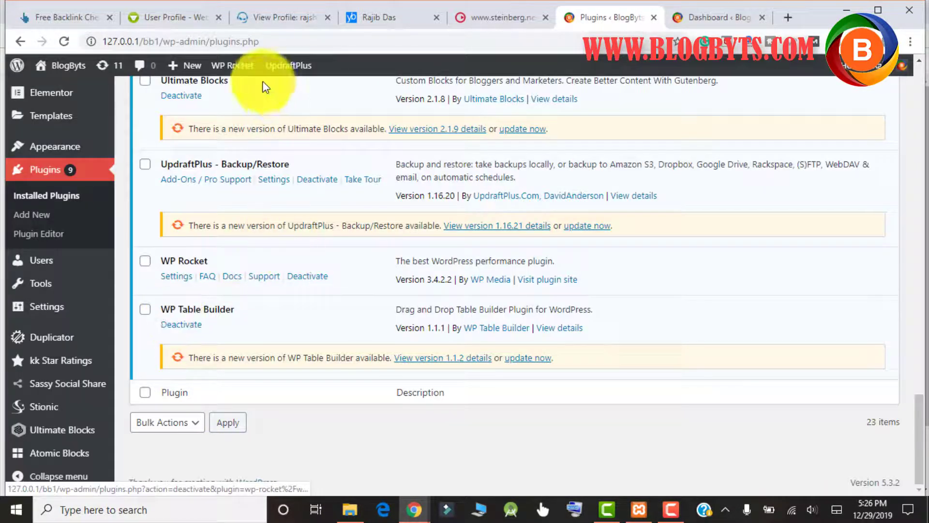
pyautogui.moveTo(245, 65)
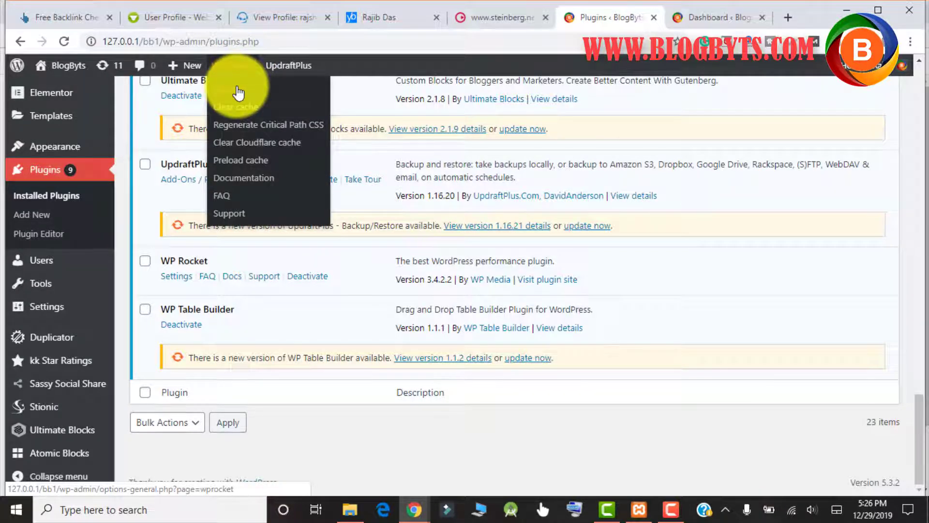
pyautogui.click(238, 92)
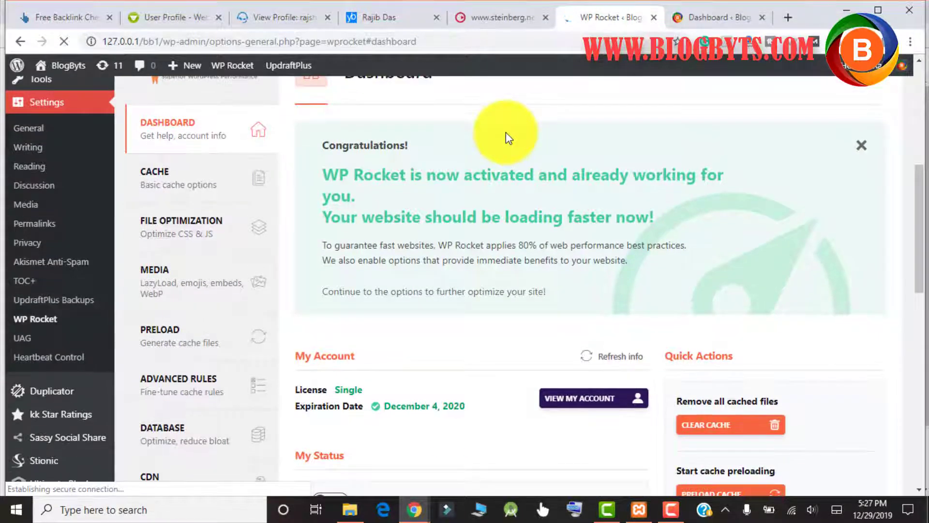
# - Examine the WP Rocket dashboard, including account status, quick actions, getting-started links and frequently asked questions
pyautogui.scroll(-6, 506, 132)
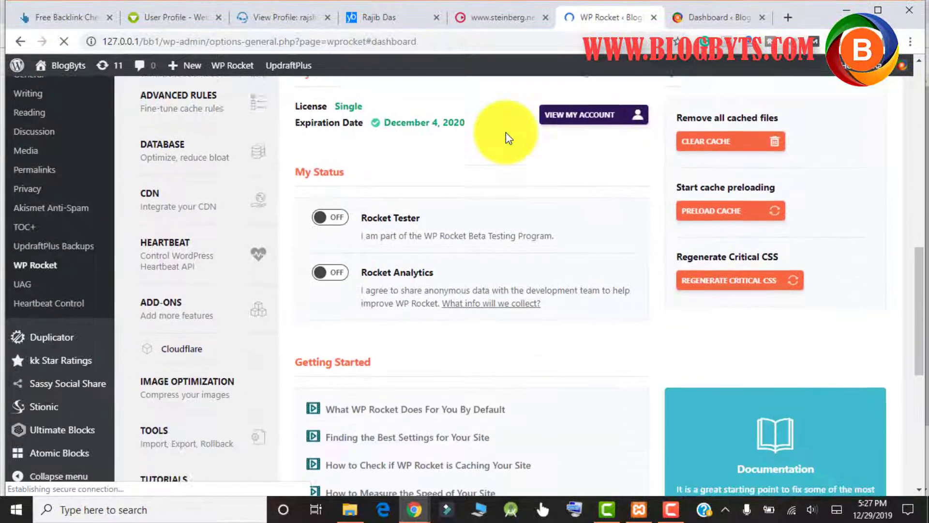
pyautogui.scroll(-3, 506, 132)
pyautogui.scroll(10, 508, 187)
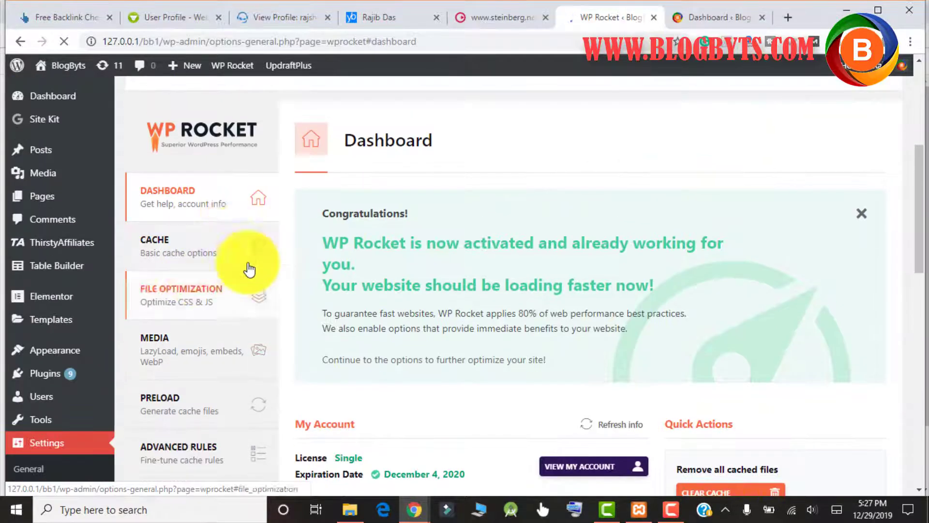
pyautogui.scroll(-9, 614, 297)
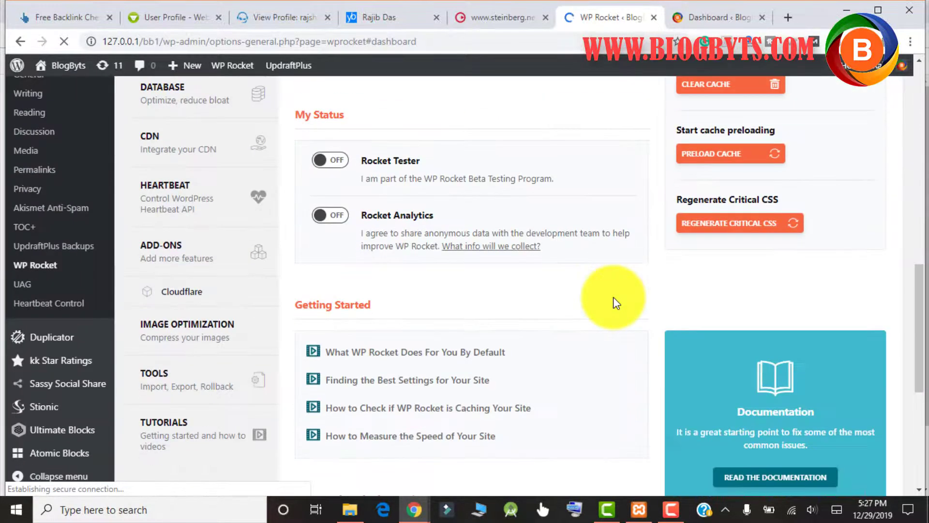
pyautogui.scroll(-4, 614, 297)
pyautogui.scroll(-2, 613, 297)
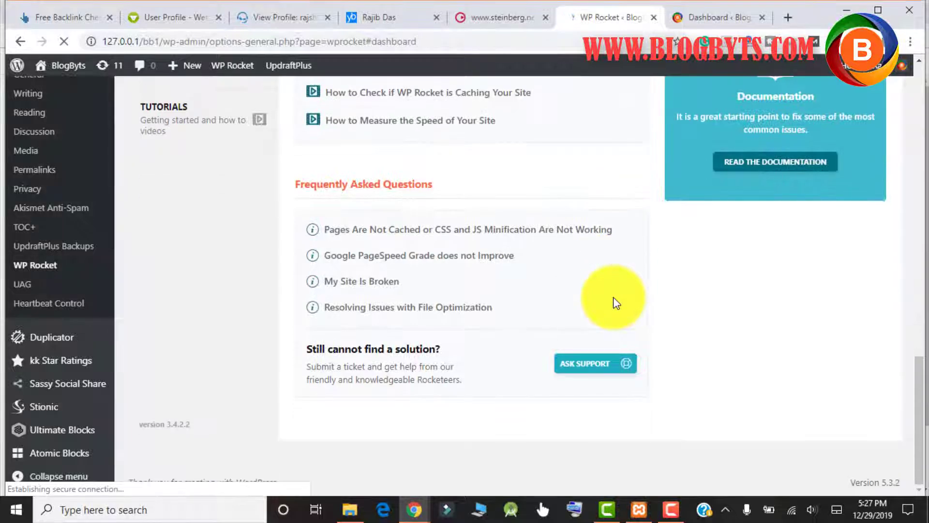
pyautogui.scroll(8, 614, 297)
pyautogui.scroll(6, 614, 297)
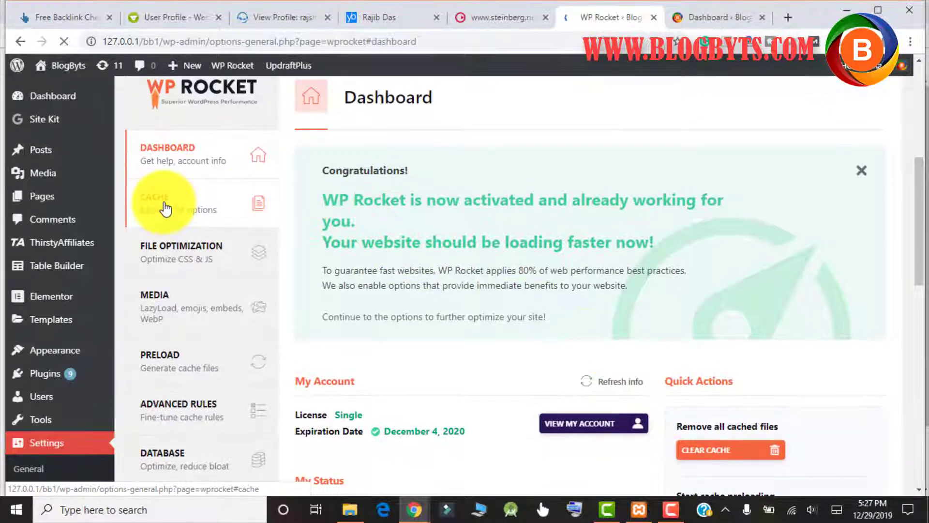
# - Open the Cache settings and review the mobile cache, user cache and cache lifespan options
pyautogui.click(165, 209)
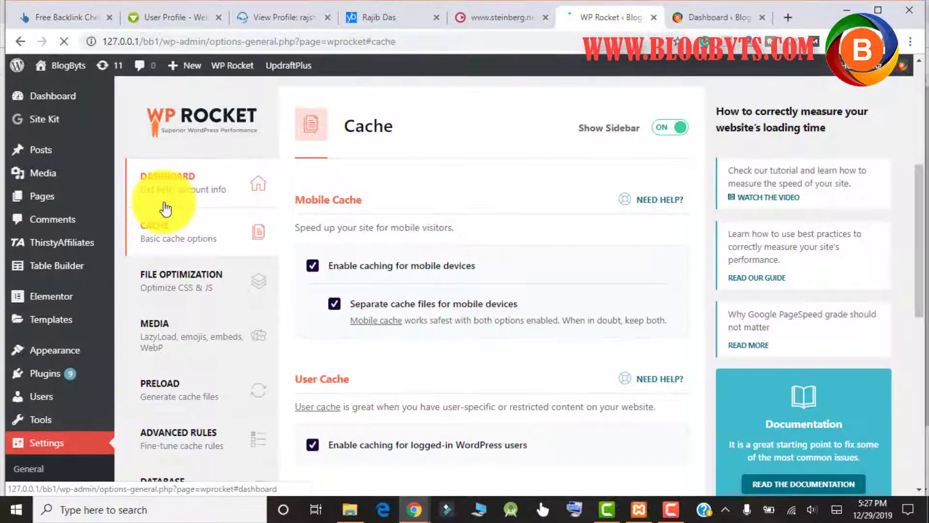
pyautogui.click(330, 272)
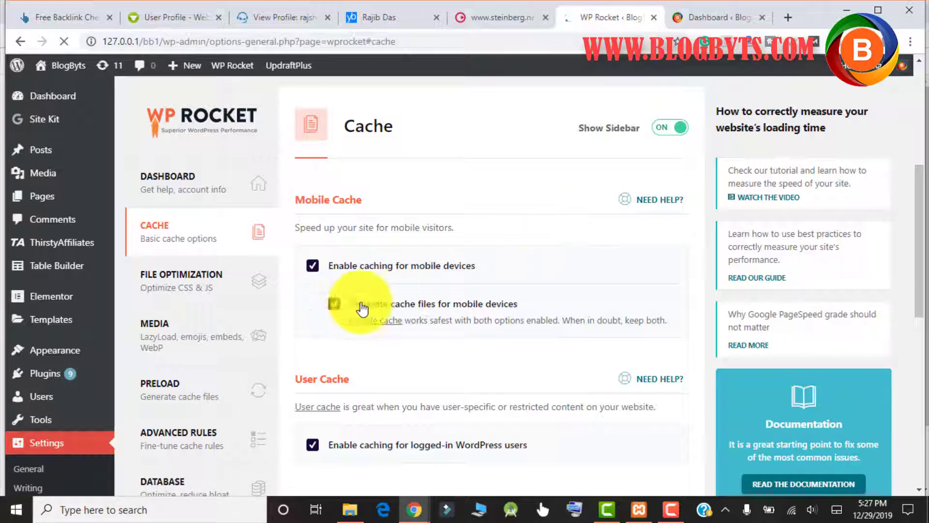
pyautogui.scroll(-4, 533, 226)
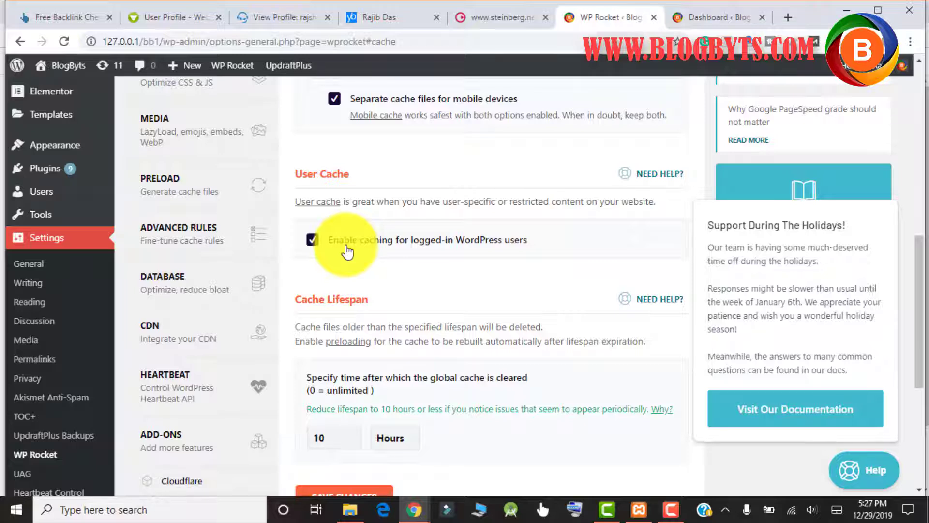
pyautogui.click(314, 240)
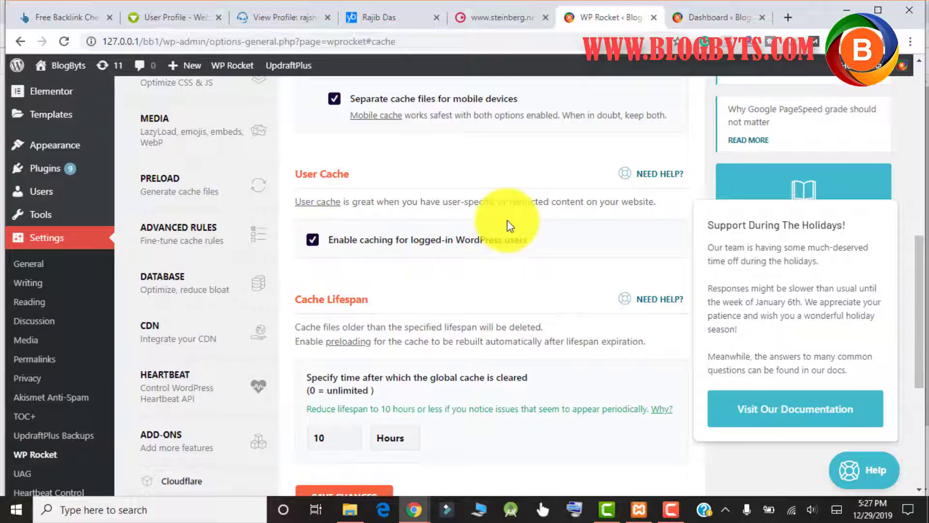
pyautogui.scroll(-1, 492, 228)
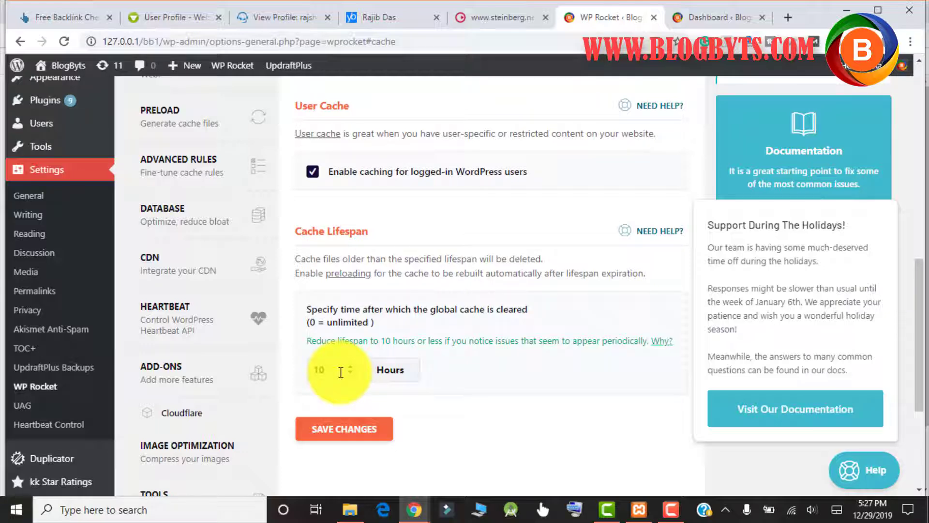
pyautogui.scroll(3, 540, 229)
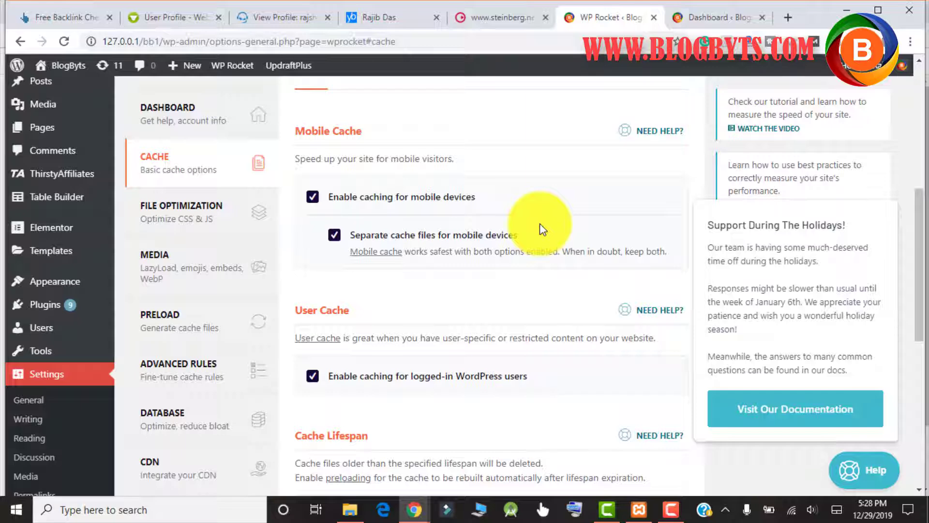
pyautogui.scroll(-3, 542, 228)
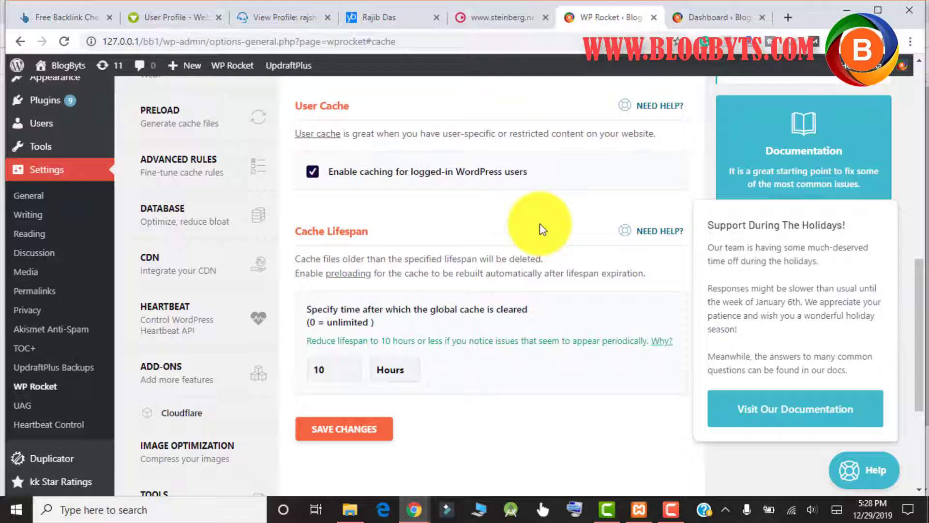
pyautogui.scroll(2, 539, 223)
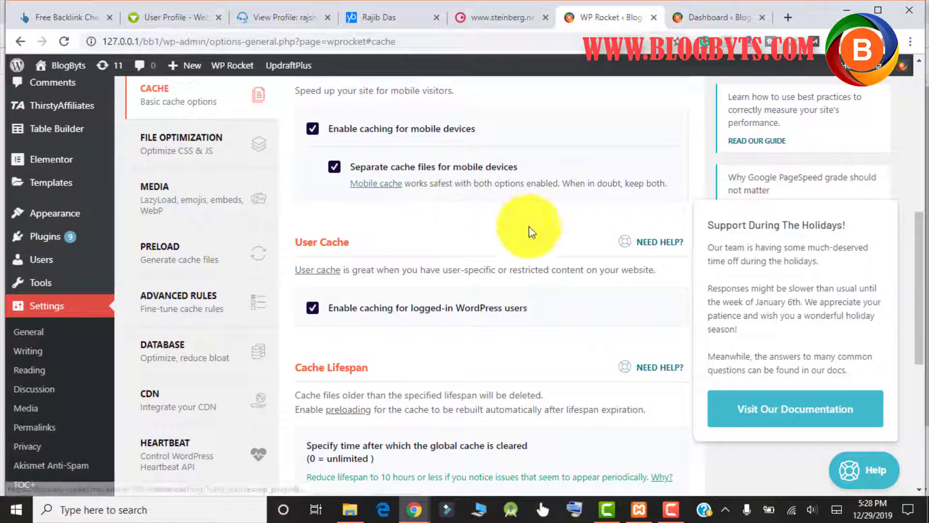
# - Open the File Optimization settings and review the basic, CSS and JavaScript minify and combine options
pyautogui.click(197, 142)
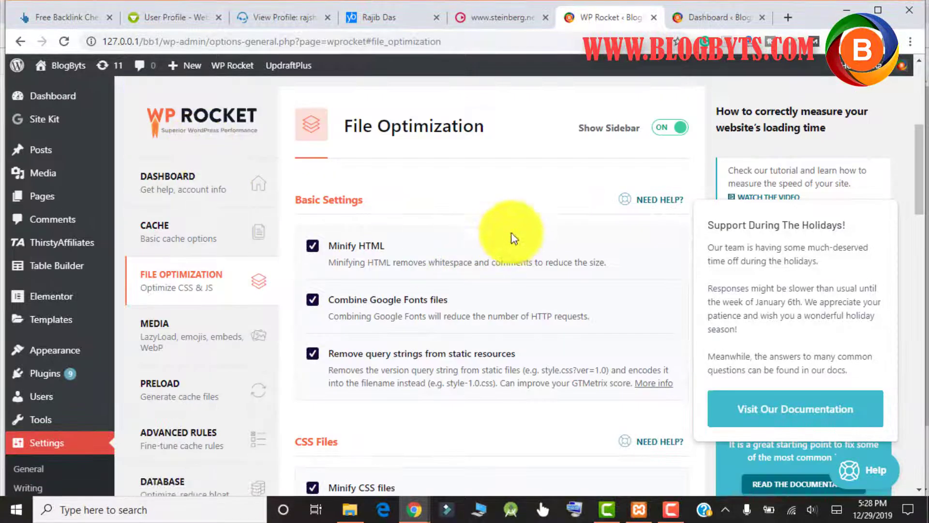
pyautogui.scroll(-1, 512, 195)
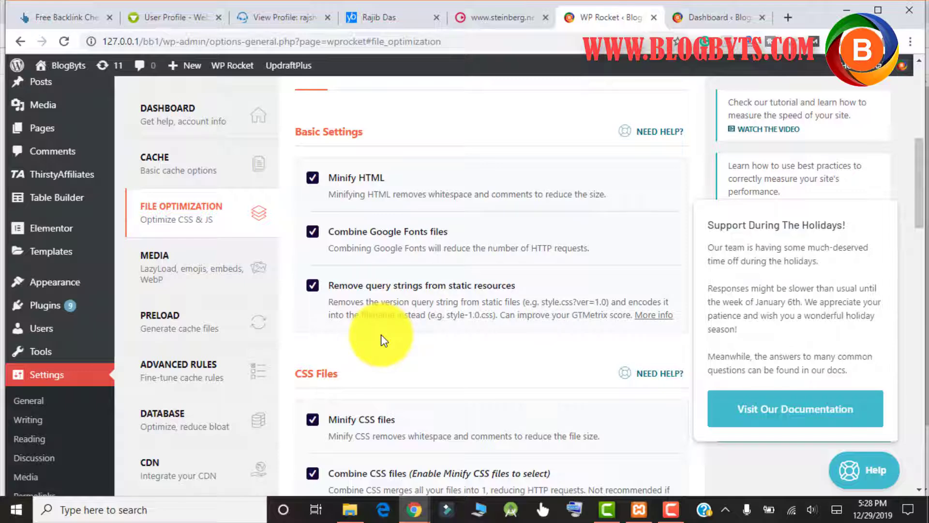
pyautogui.scroll(-4, 436, 203)
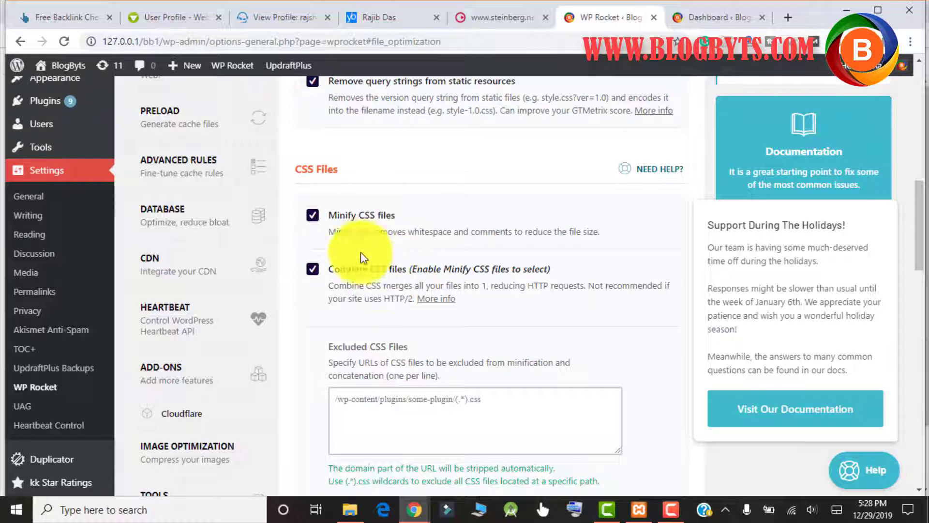
pyautogui.scroll(-5, 431, 207)
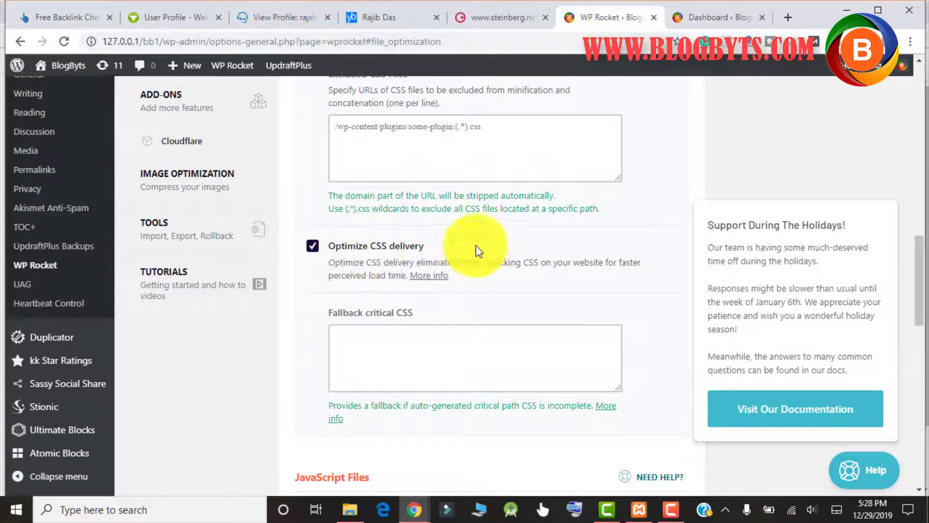
pyautogui.scroll(-5, 530, 206)
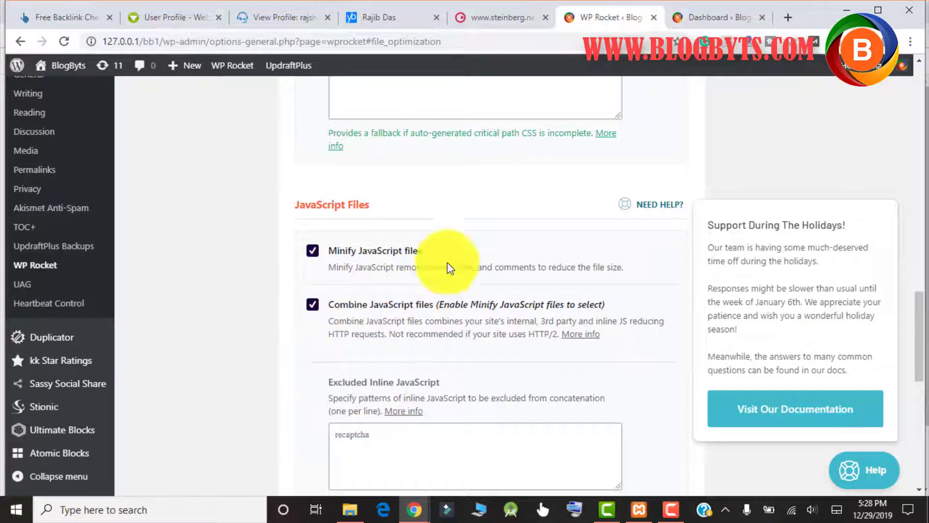
pyautogui.scroll(-3, 484, 237)
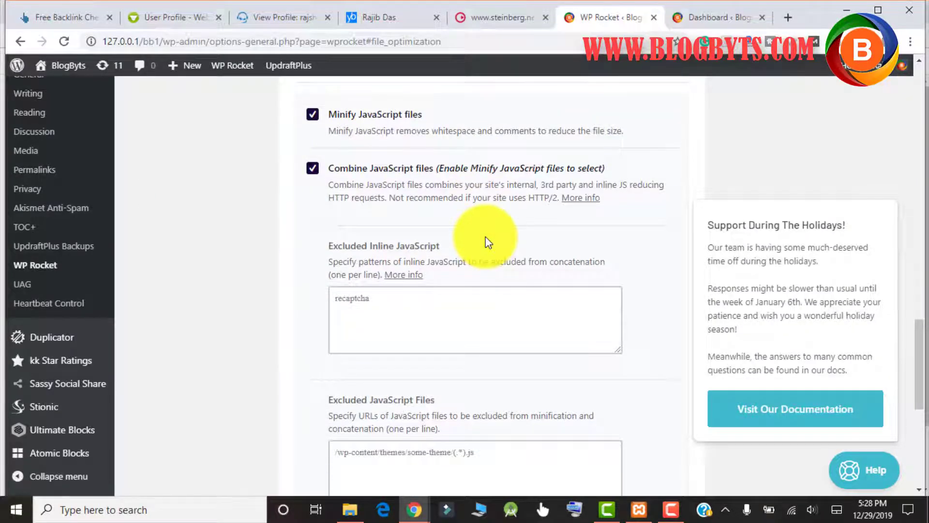
pyautogui.scroll(1, 488, 242)
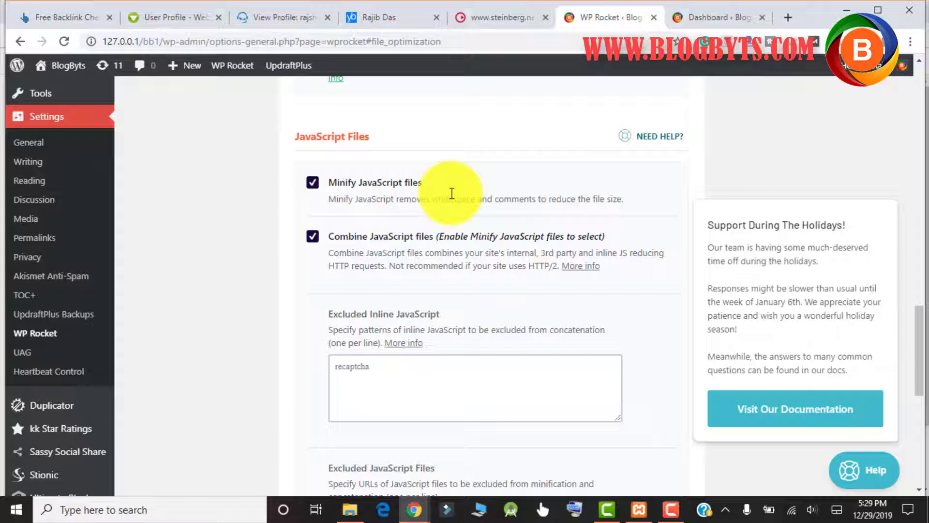
pyautogui.click(789, 17)
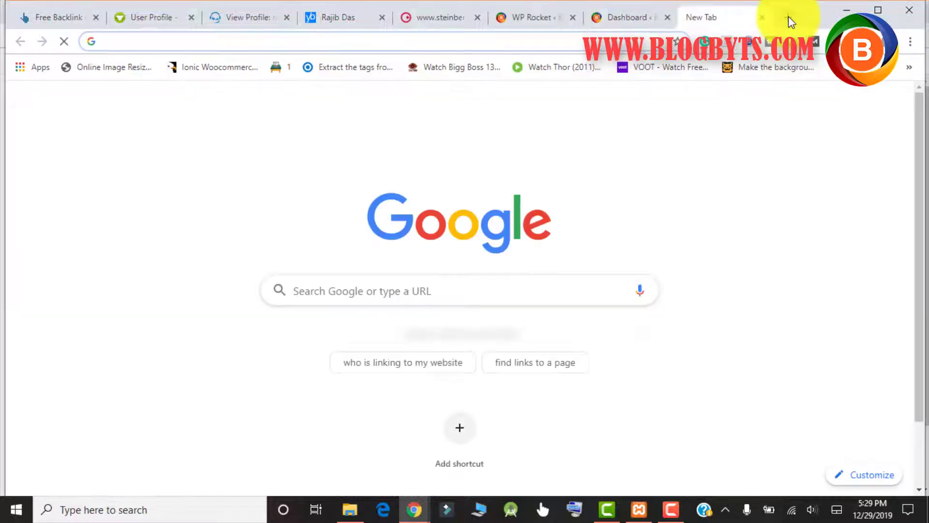
pyautogui.write('DEALBY')
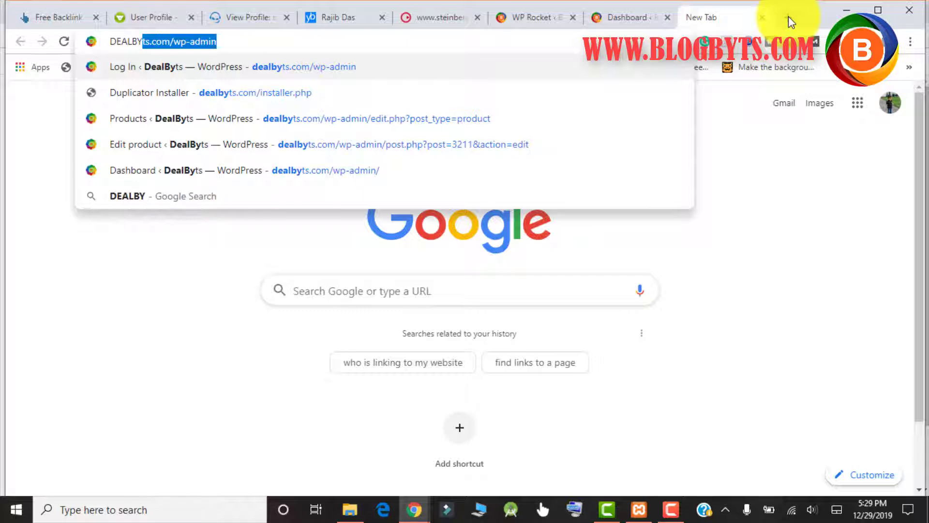
pyautogui.press('Down')
pyautogui.press('Down')
pyautogui.press('Down')
pyautogui.press('Down')
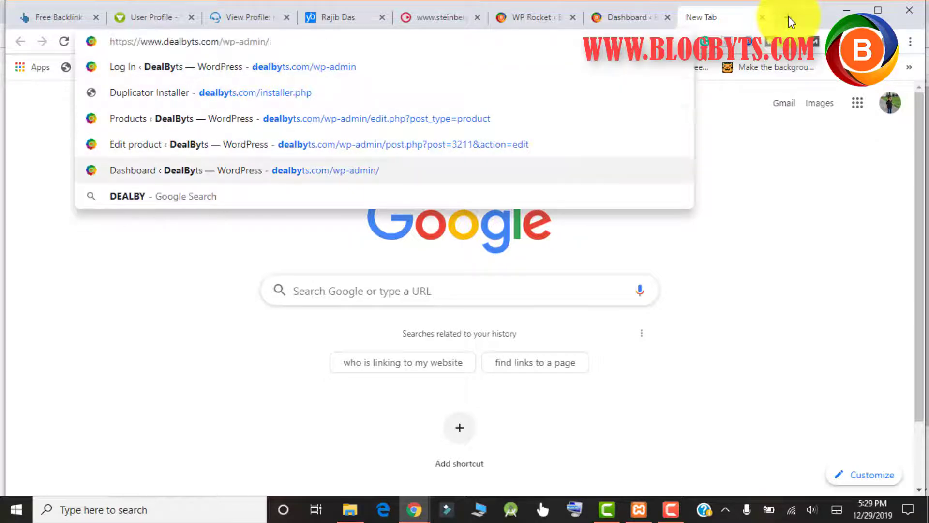
pyautogui.moveTo(271, 42); pyautogui.dragTo(222, 53)
pyautogui.press('BackSpace')
pyautogui.press('Return')
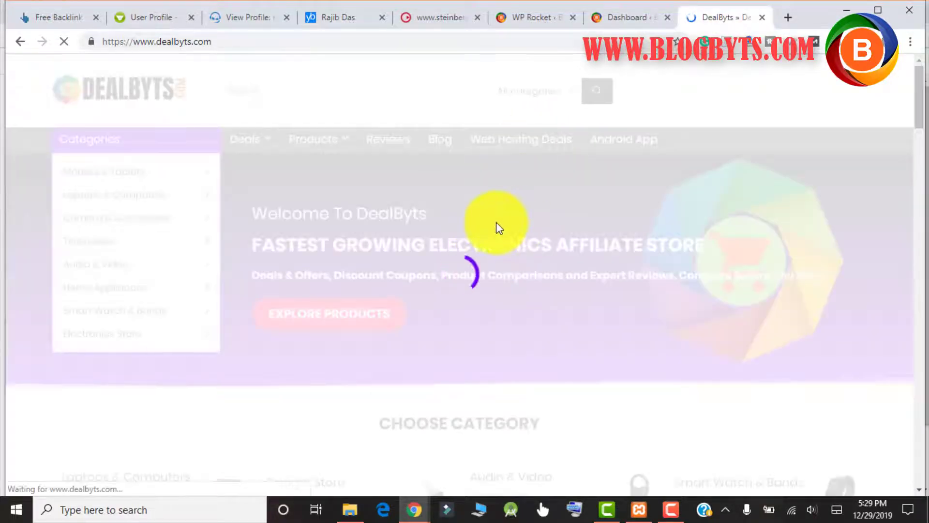
pyautogui.scroll(-4, 513, 267)
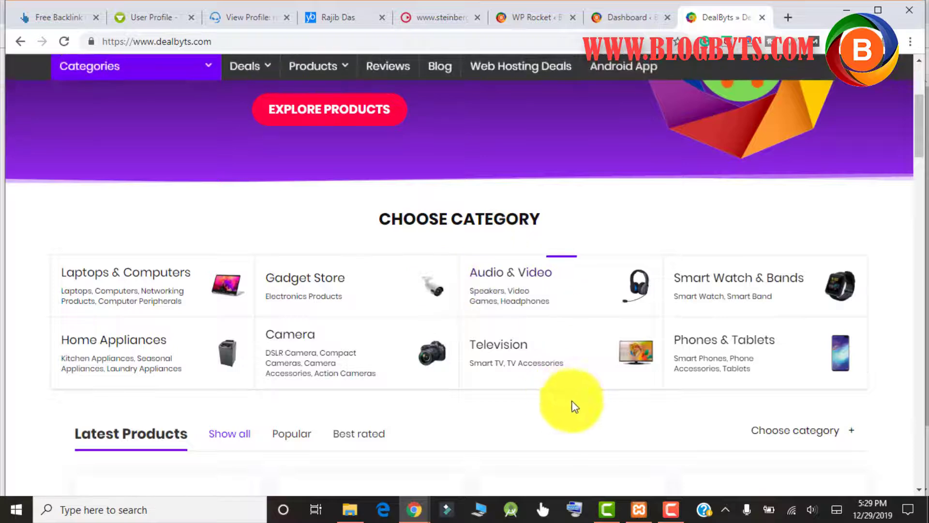
pyautogui.scroll(-5, 622, 367)
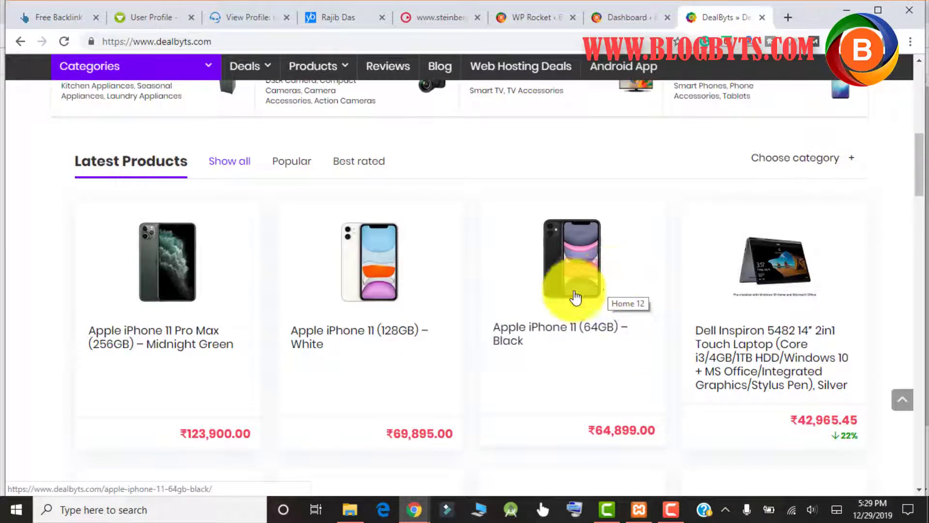
# - Return to WP Rocket's File Optimization settings and review the excluded JavaScript files, deferred loading and jQuery safe mode options
pyautogui.click(535, 21)
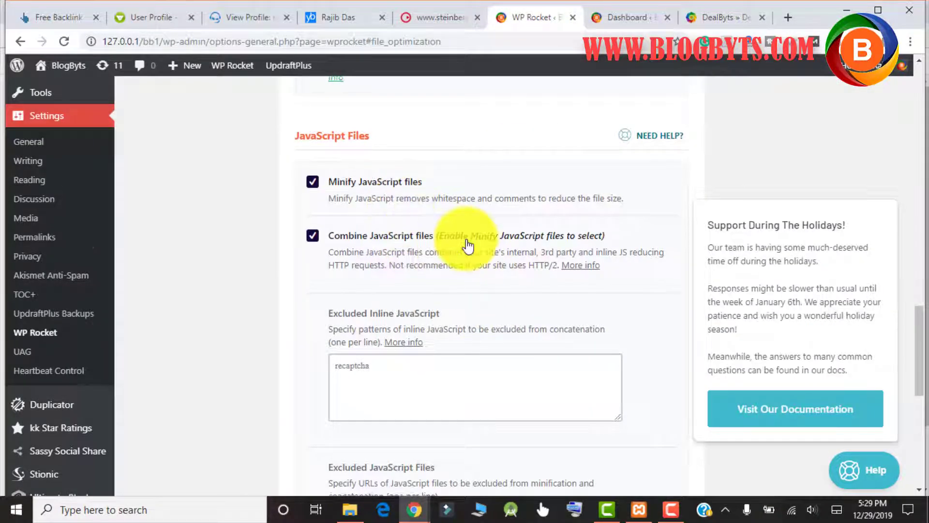
pyautogui.scroll(-4, 468, 245)
pyautogui.scroll(-4, 468, 245)
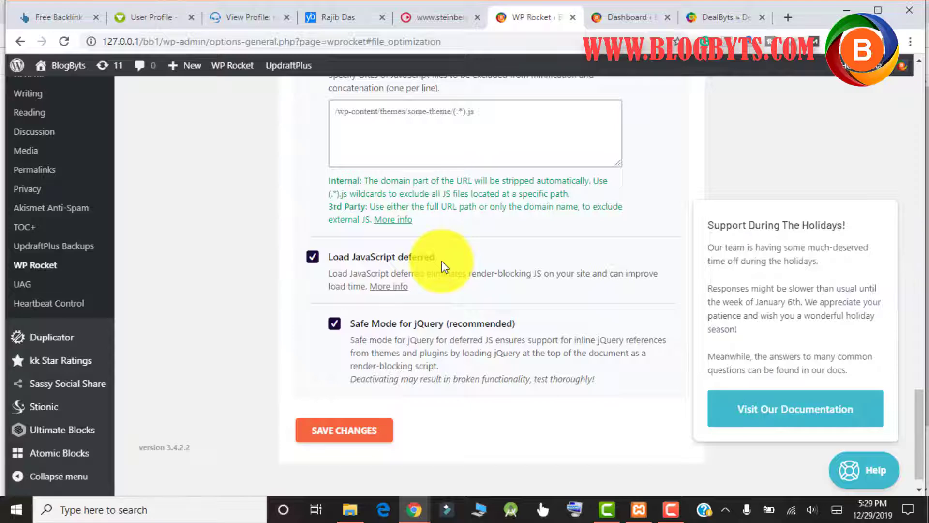
pyautogui.scroll(1, 444, 267)
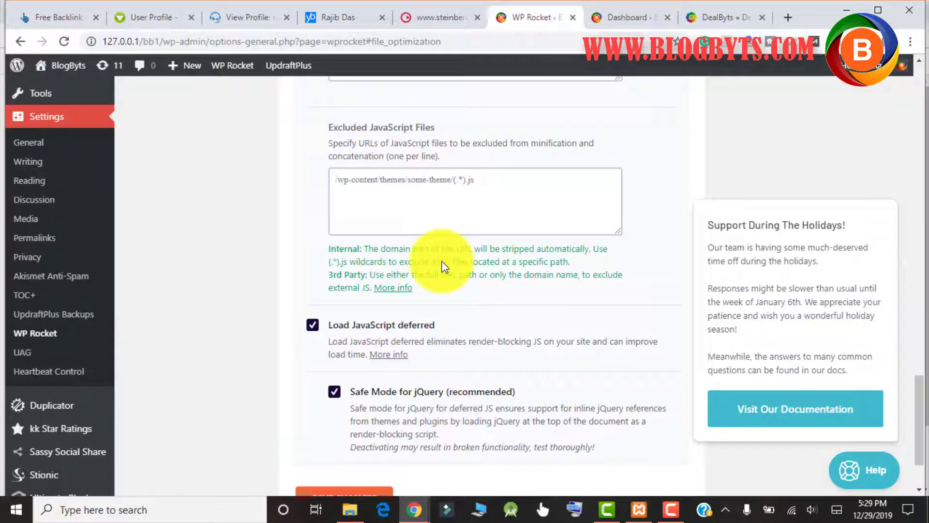
pyautogui.scroll(15, 442, 267)
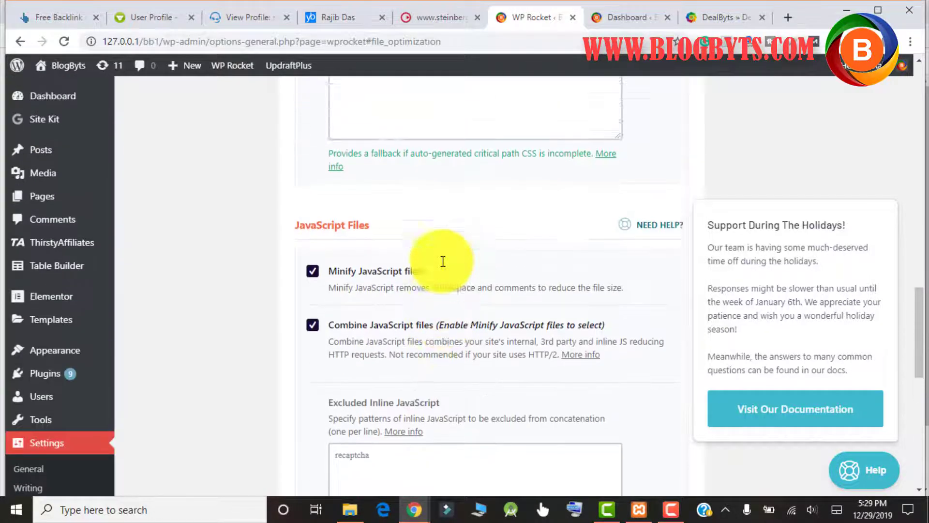
pyautogui.scroll(3, 442, 264)
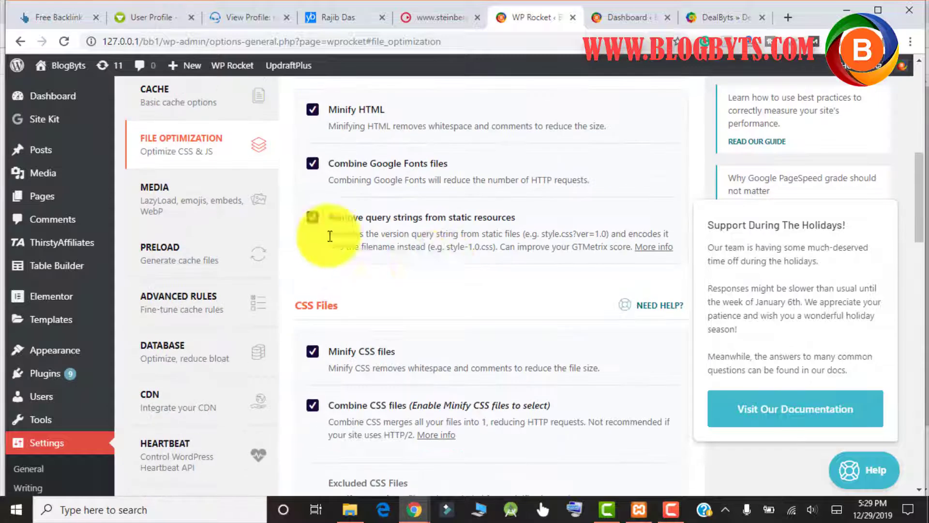
# - Open the Media settings and review the LazyLoad options for images, iframes and videos
pyautogui.click(201, 198)
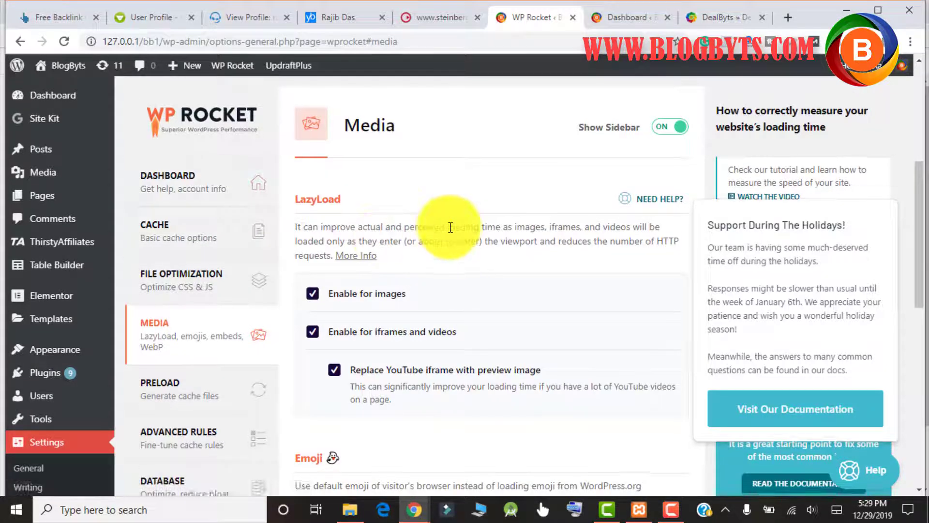
pyautogui.scroll(-1, 451, 224)
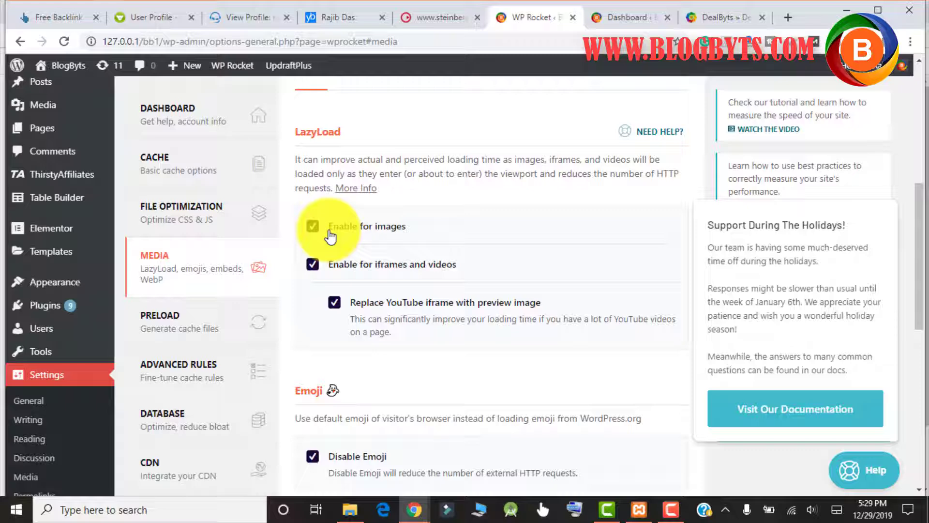
pyautogui.click(715, 17)
pyautogui.scroll(10, 511, 290)
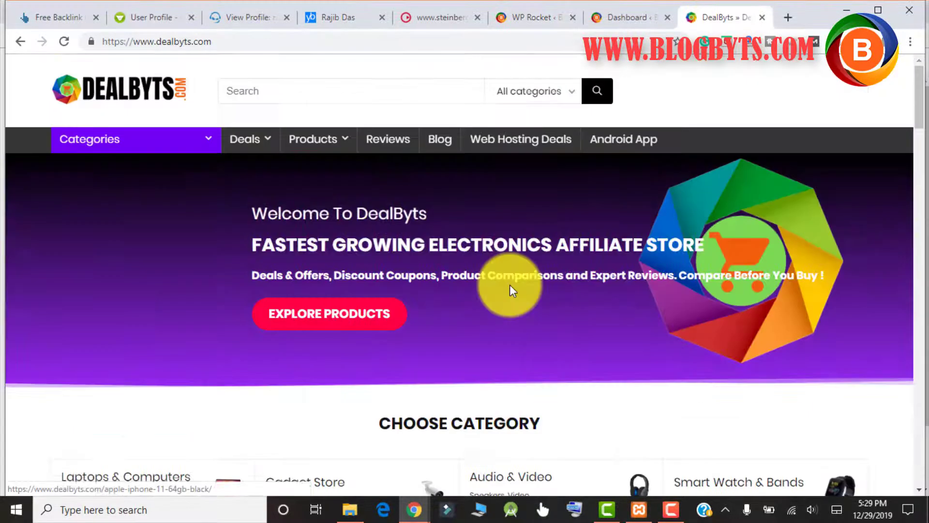
pyautogui.scroll(-15, 510, 285)
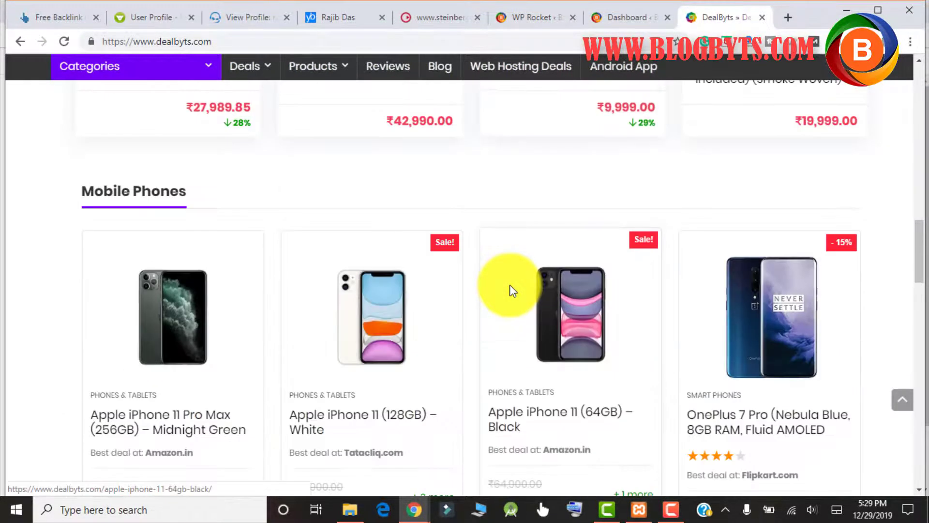
pyautogui.scroll(10, 510, 285)
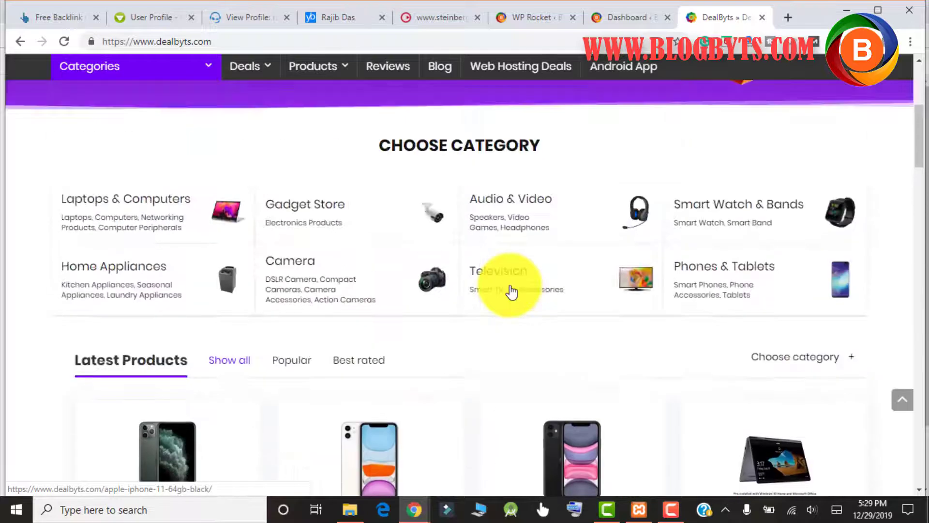
pyautogui.scroll(5, 511, 291)
pyautogui.scroll(-5, 511, 290)
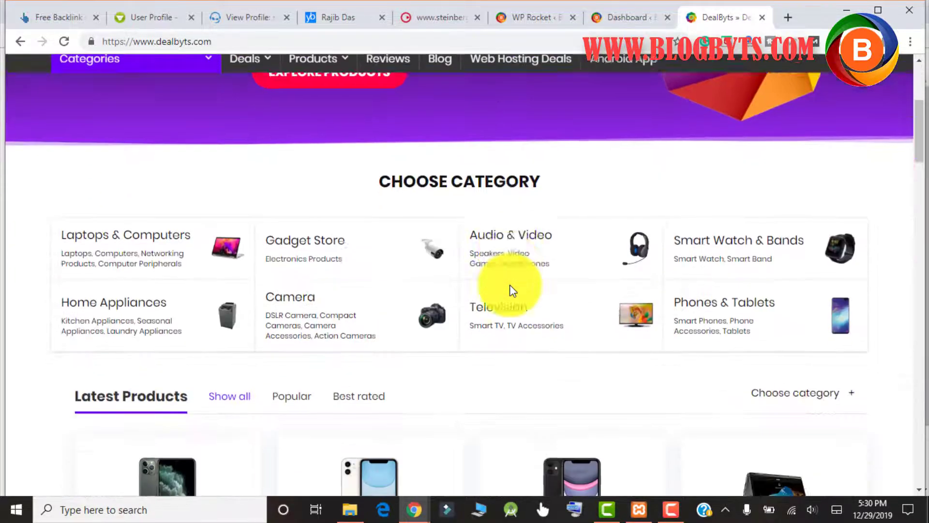
pyautogui.scroll(-15, 514, 291)
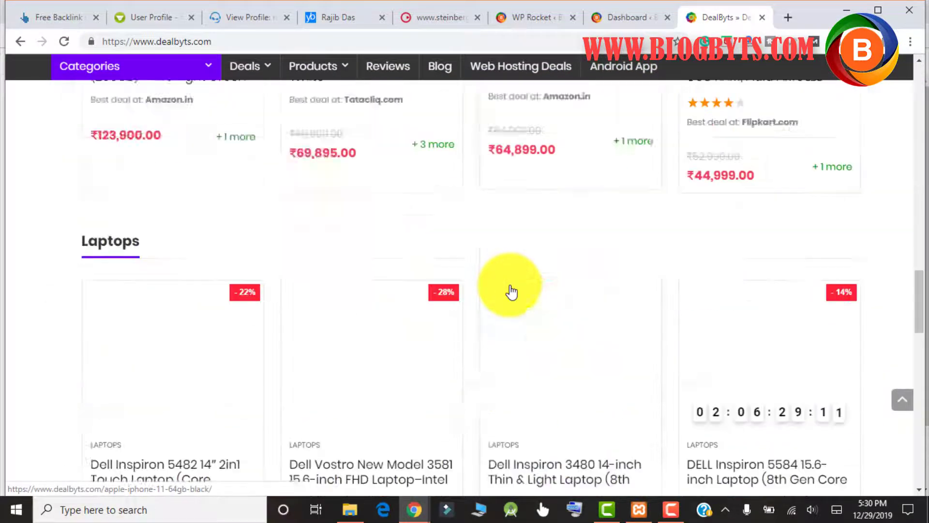
pyautogui.scroll(-1, 512, 292)
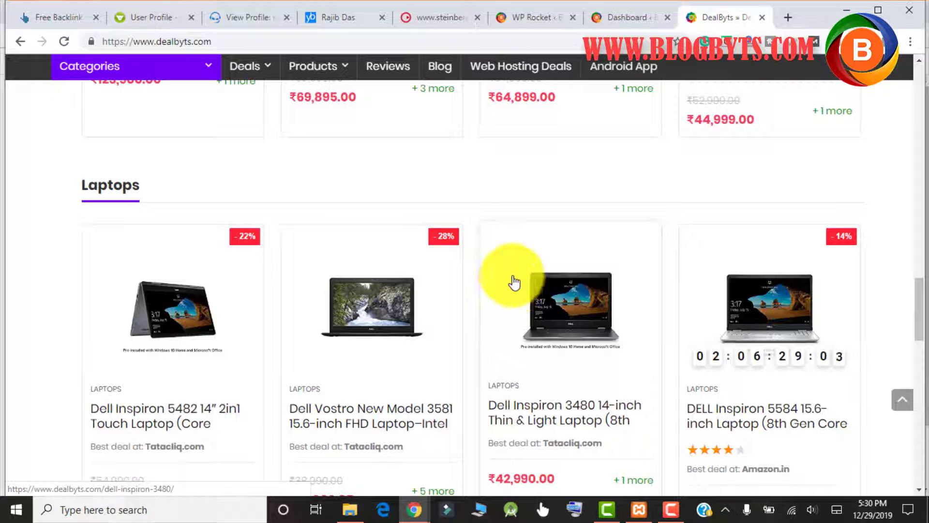
pyautogui.scroll(-5, 697, 196)
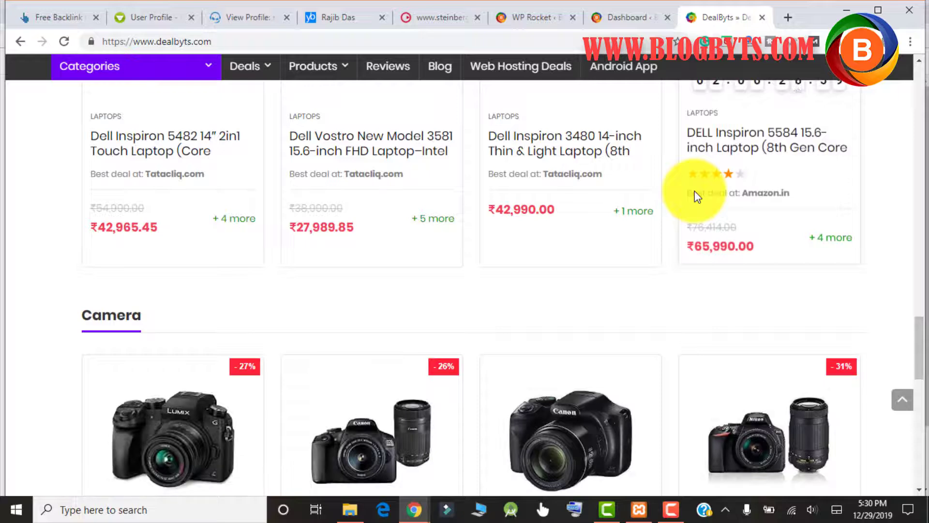
pyautogui.scroll(-1, 695, 191)
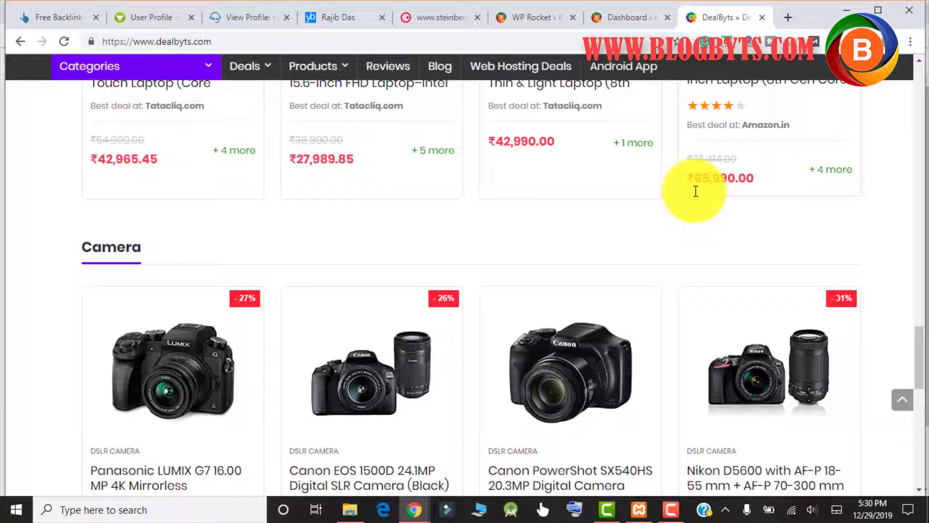
# - Return to WP Rocket's Media settings and review the LazyLoad, emoji, embeds and WebP compatibility options
pyautogui.click(525, 17)
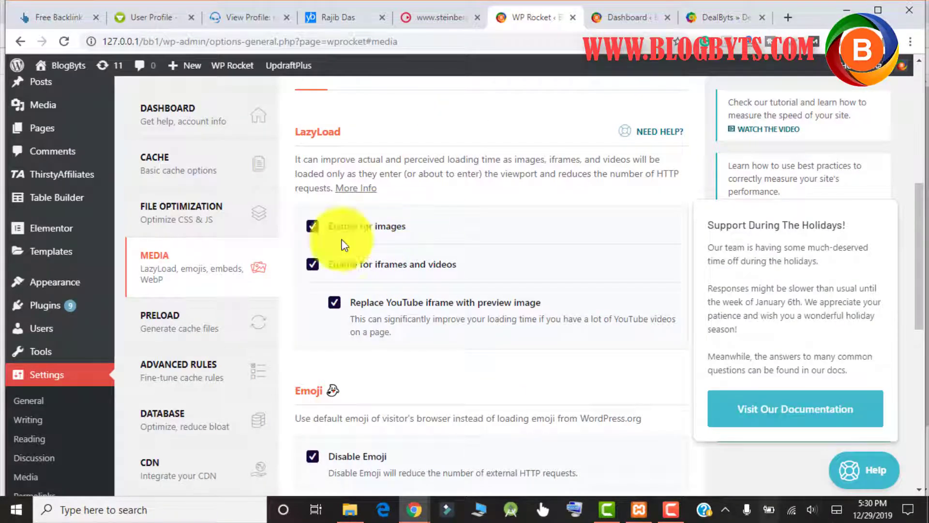
pyautogui.scroll(-3, 466, 222)
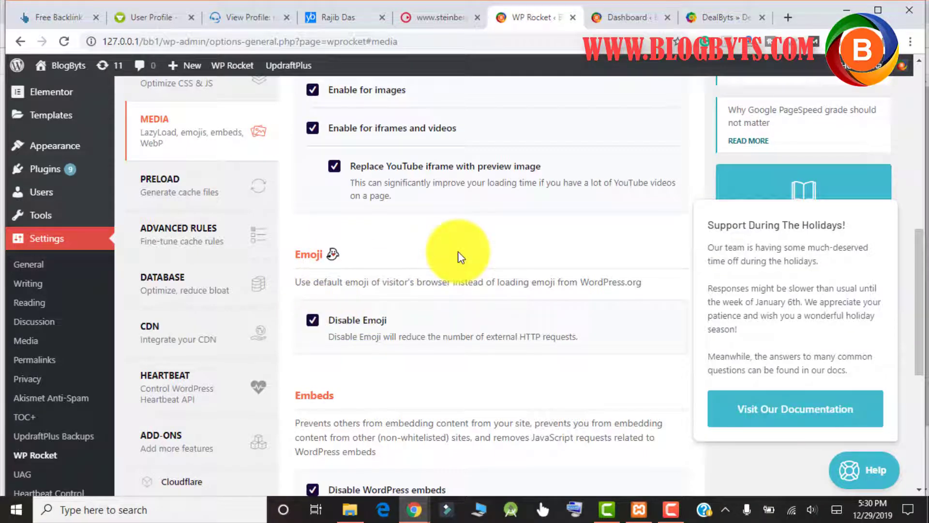
pyautogui.scroll(-3, 458, 251)
pyautogui.scroll(-3, 416, 246)
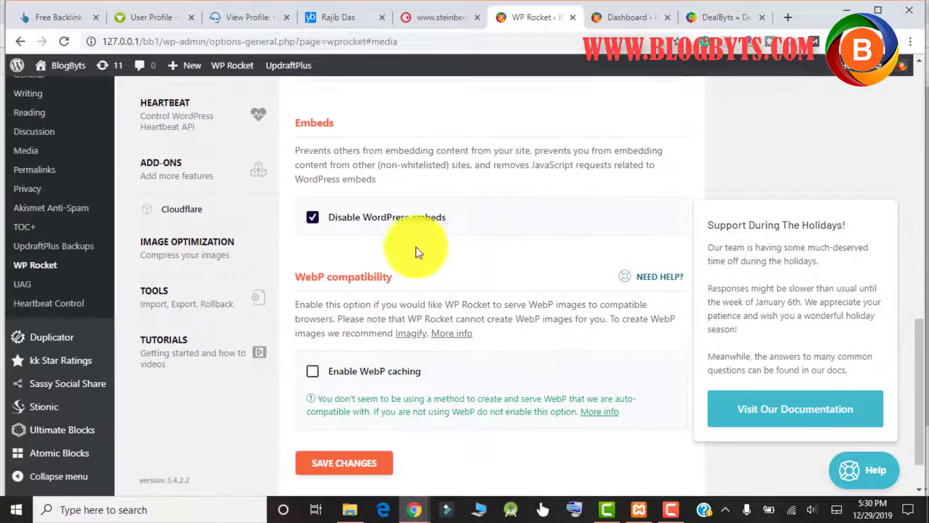
pyautogui.scroll(-2, 500, 200)
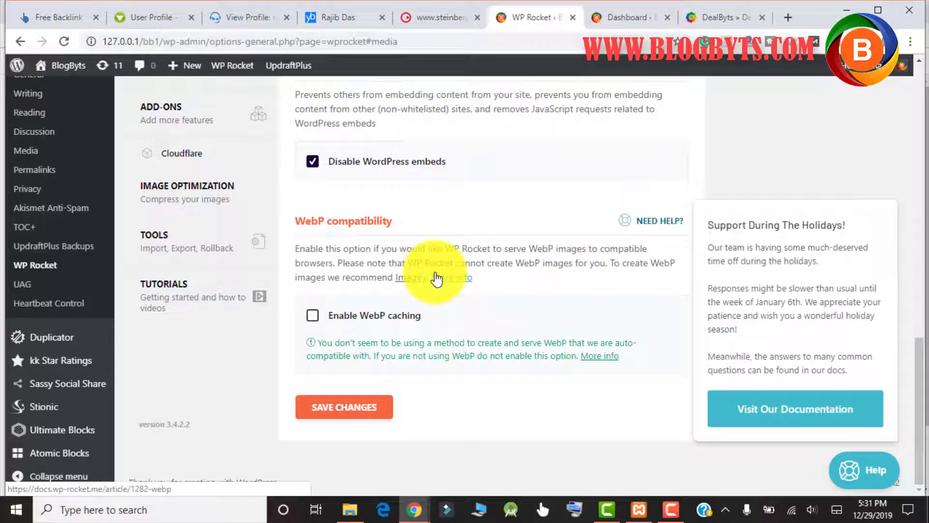
# - Open the Preload settings and review the sitemap-based cache preloading and DNS prefetch options
pyautogui.scroll(7, 528, 310)
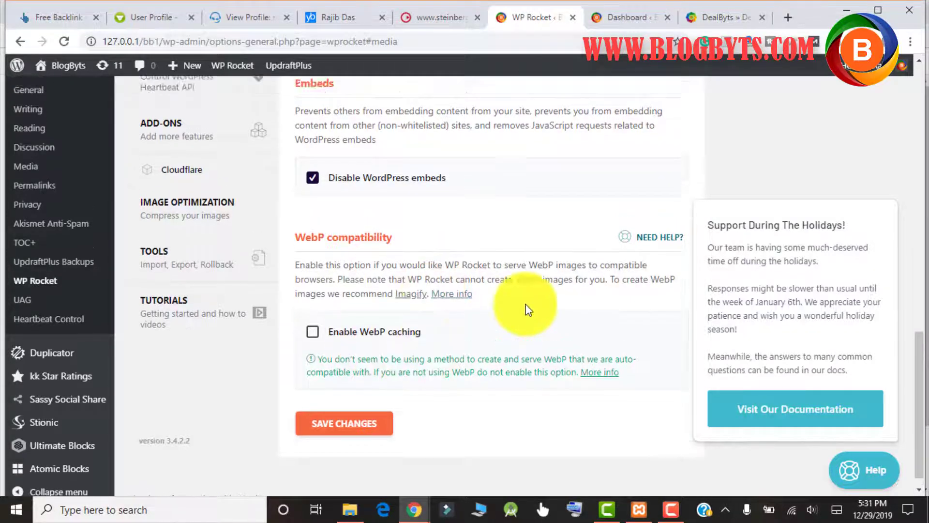
pyautogui.click(184, 197)
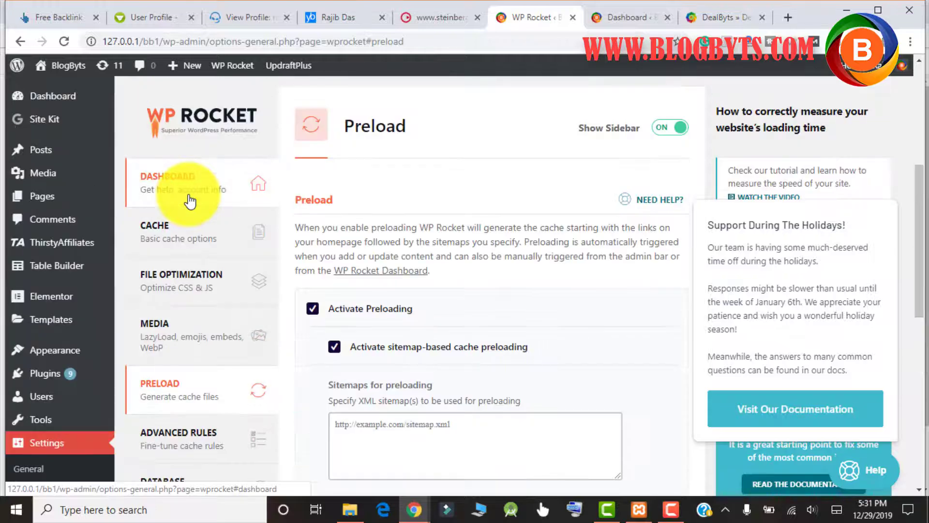
pyautogui.scroll(-2, 517, 189)
pyautogui.scroll(-3, 431, 164)
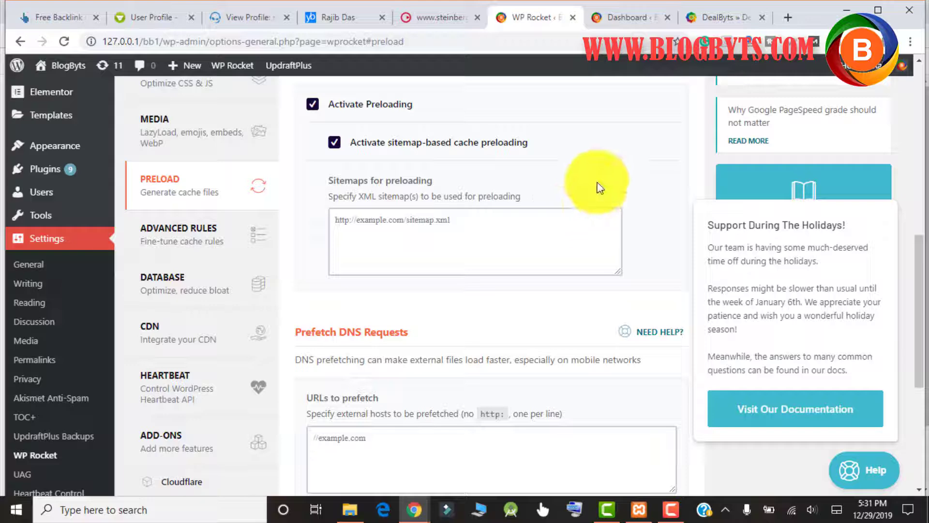
pyautogui.scroll(-4, 599, 176)
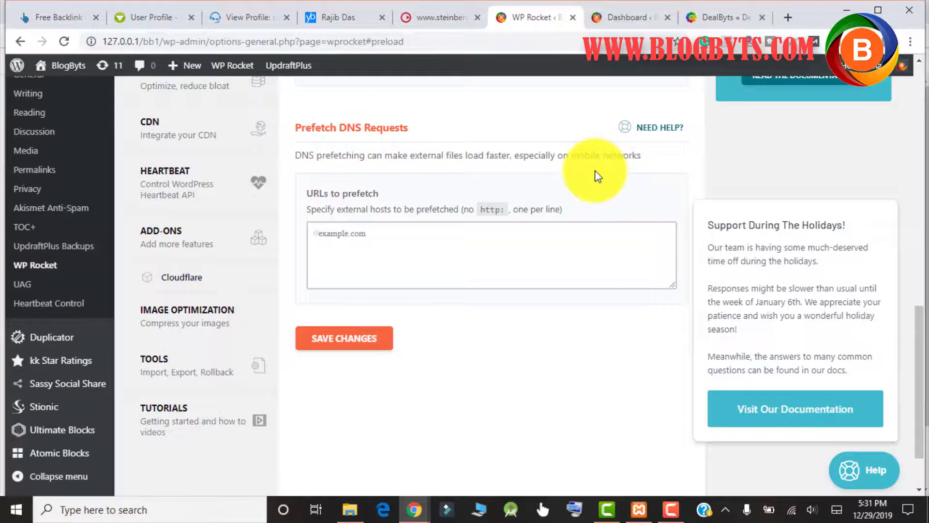
# - Open the Advanced Rules settings and review the never-cache URL, cookie and user agent fields, plus the purge URL and query string fields
pyautogui.scroll(4, 598, 177)
pyautogui.click(178, 233)
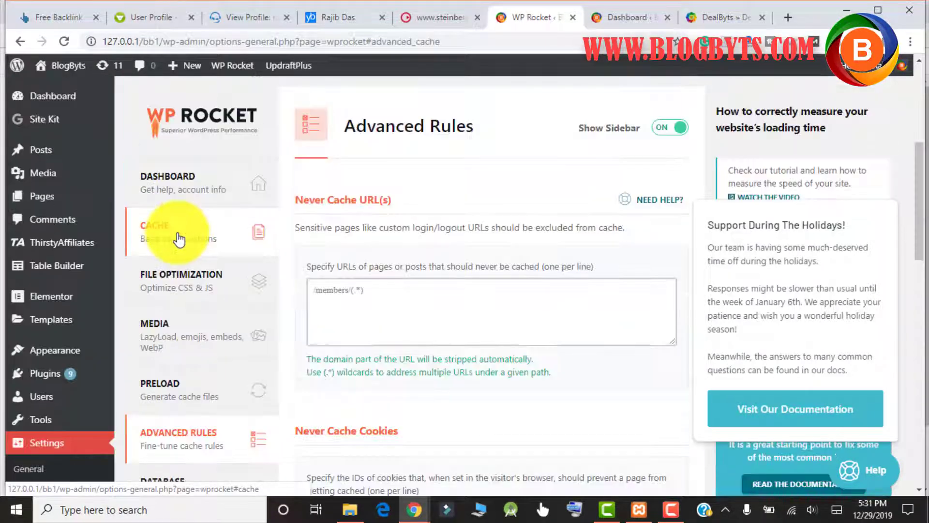
pyautogui.scroll(-3, 535, 208)
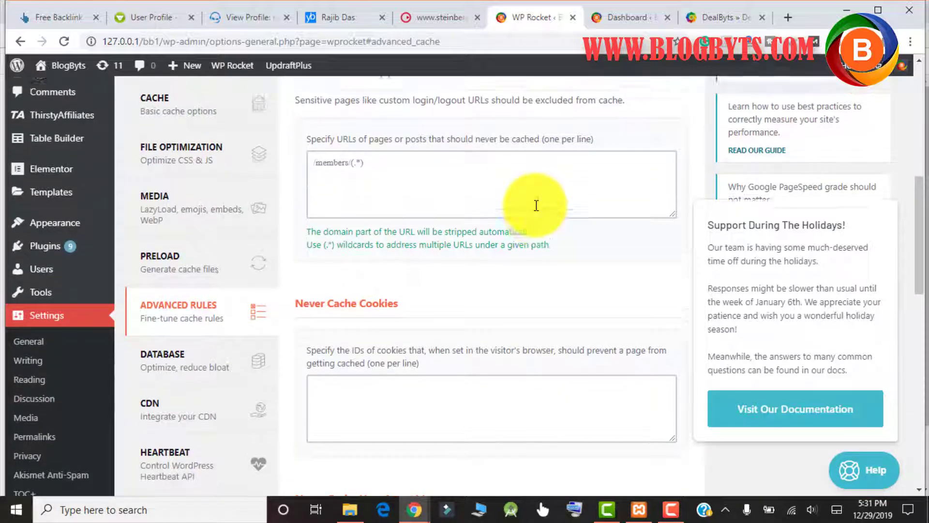
pyautogui.scroll(1, 536, 205)
pyautogui.scroll(1, 536, 206)
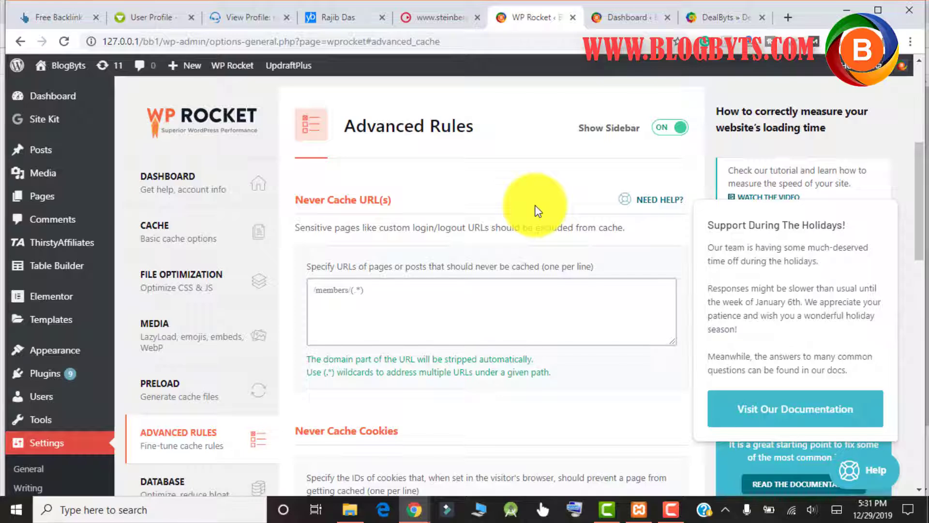
pyautogui.scroll(-4, 537, 212)
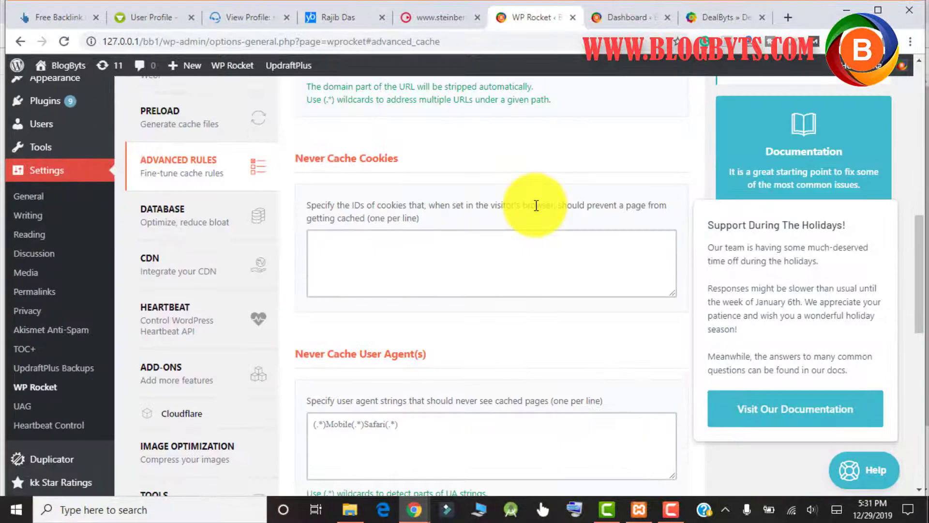
pyautogui.scroll(-3, 518, 315)
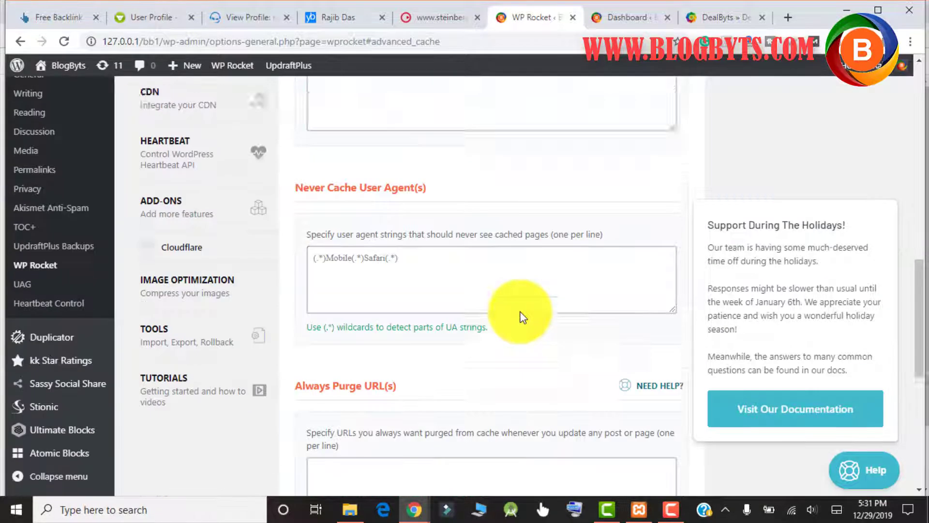
pyautogui.scroll(-6, 520, 315)
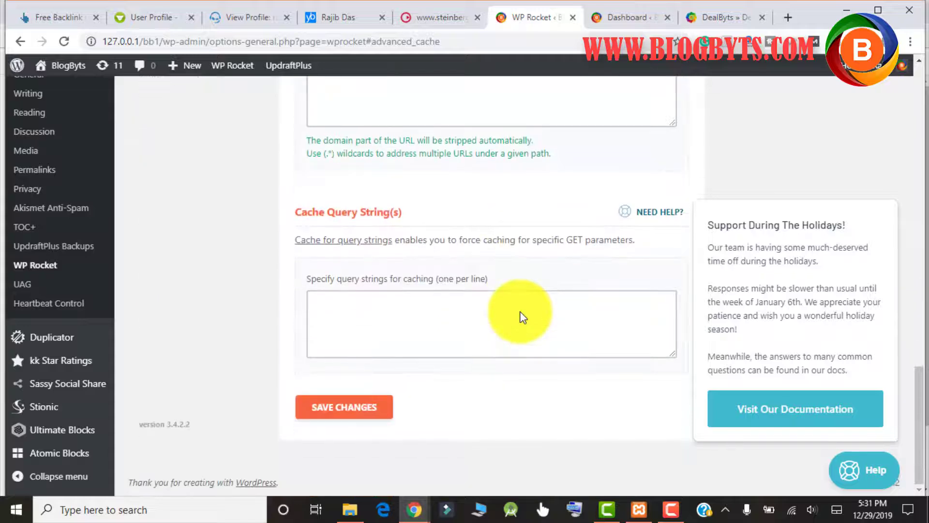
# - Open the Database settings and review the post, comments, transients, database and automatic cleanup options
pyautogui.scroll(9, 521, 312)
pyautogui.scroll(4, 521, 312)
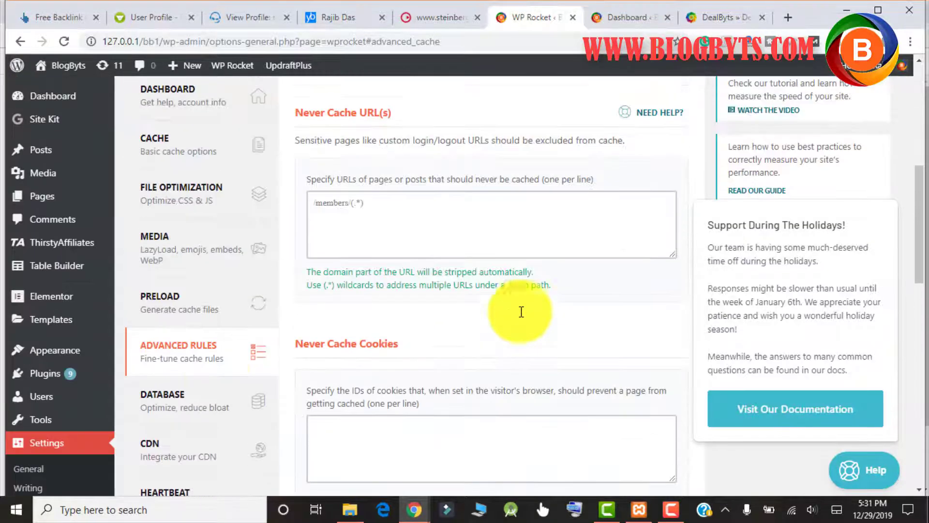
pyautogui.click(184, 404)
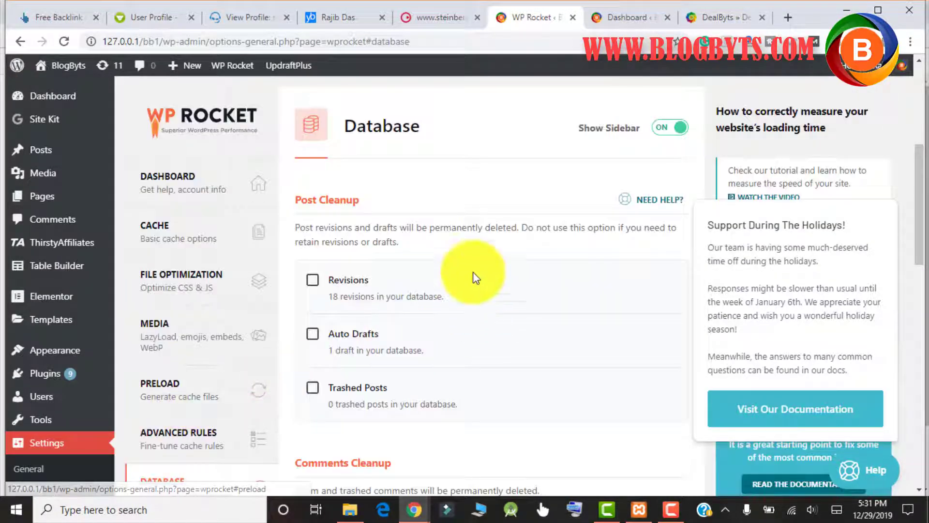
pyautogui.scroll(-4, 480, 233)
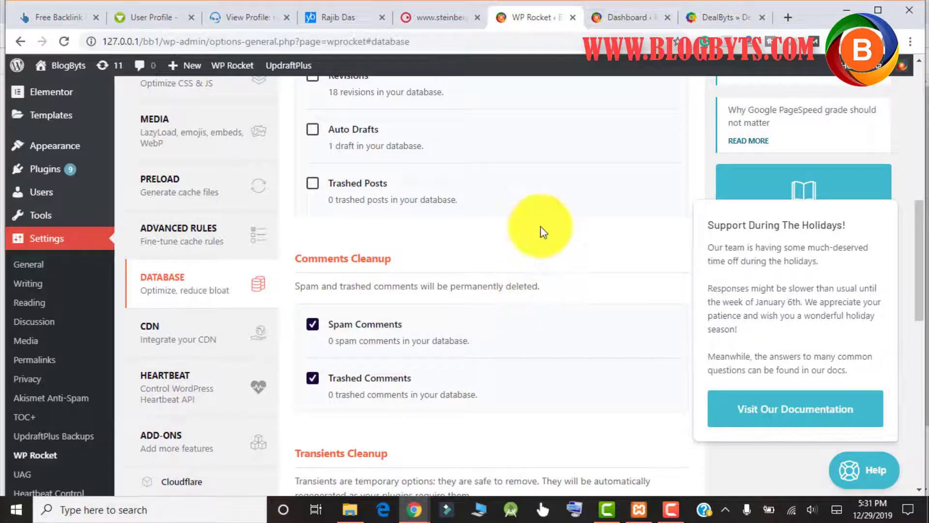
pyautogui.scroll(-4, 541, 232)
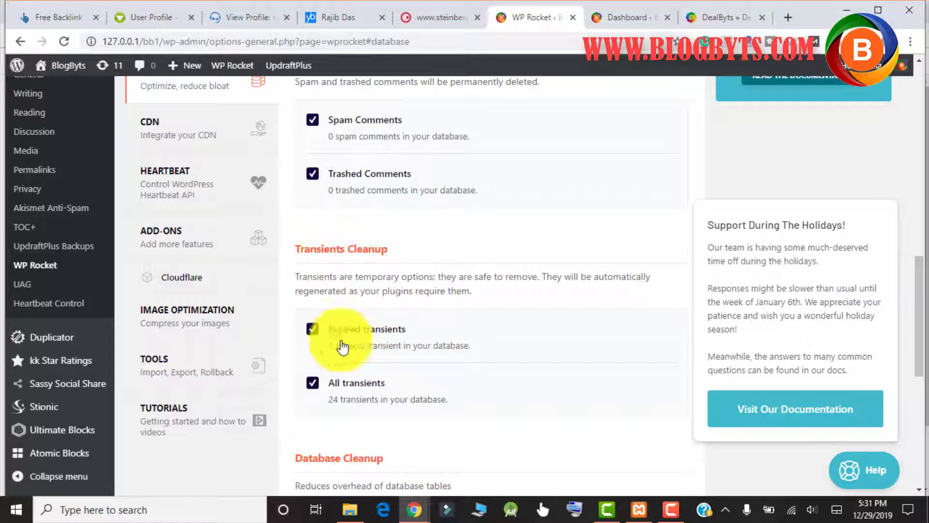
pyautogui.scroll(-4, 456, 280)
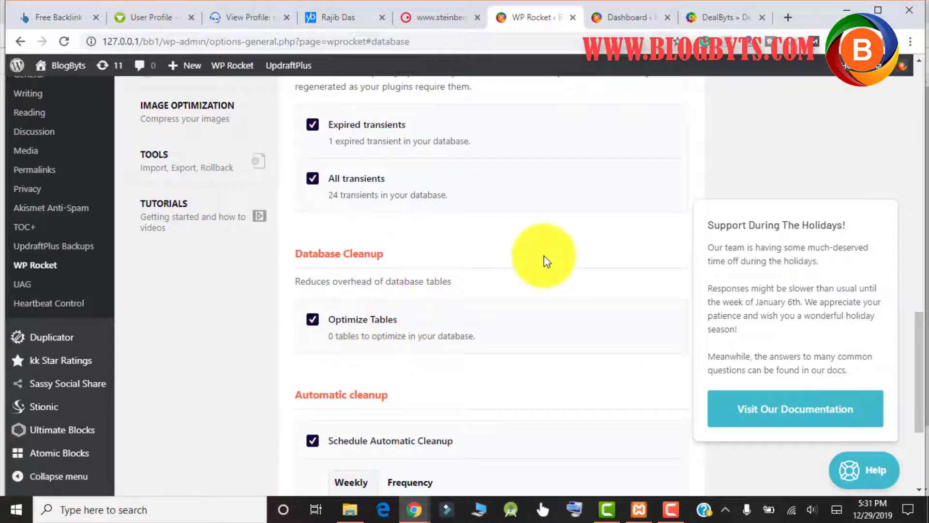
pyautogui.scroll(-3, 547, 261)
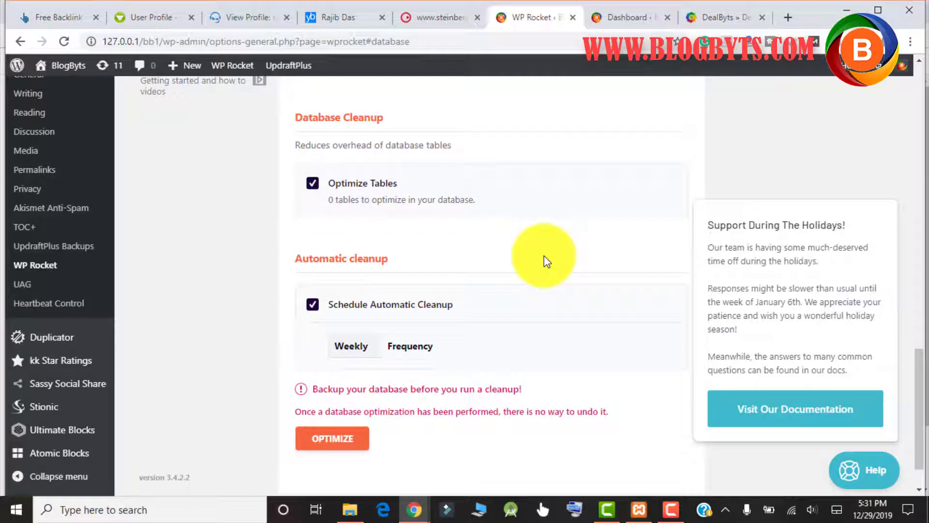
pyautogui.scroll(15, 539, 279)
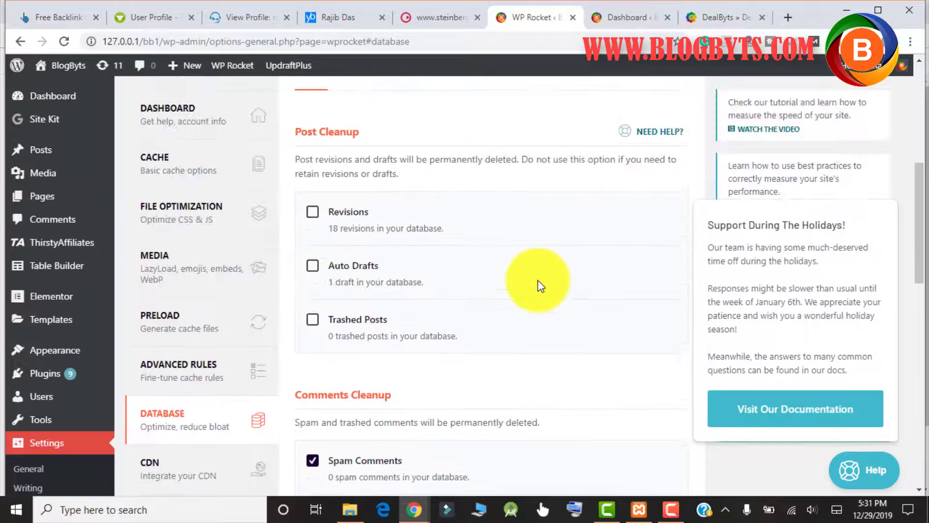
pyautogui.scroll(3, 539, 279)
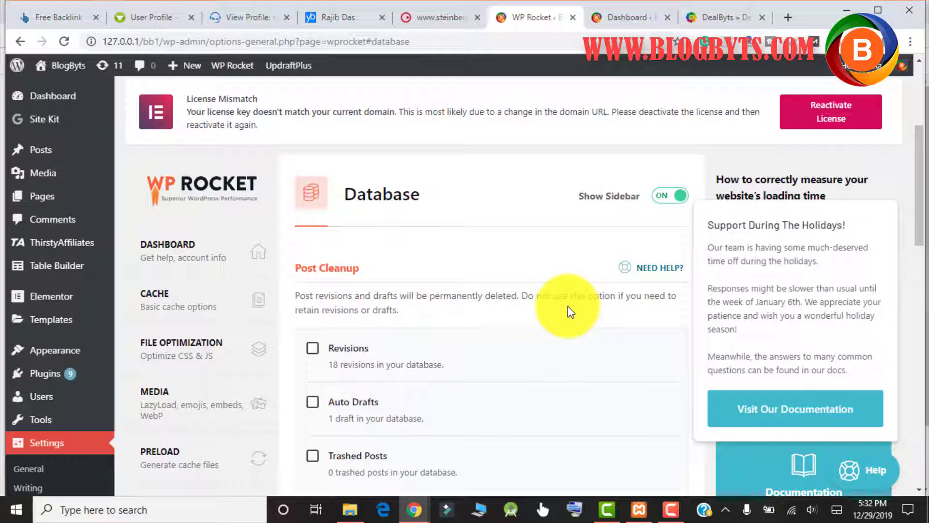
pyautogui.scroll(-3, 569, 310)
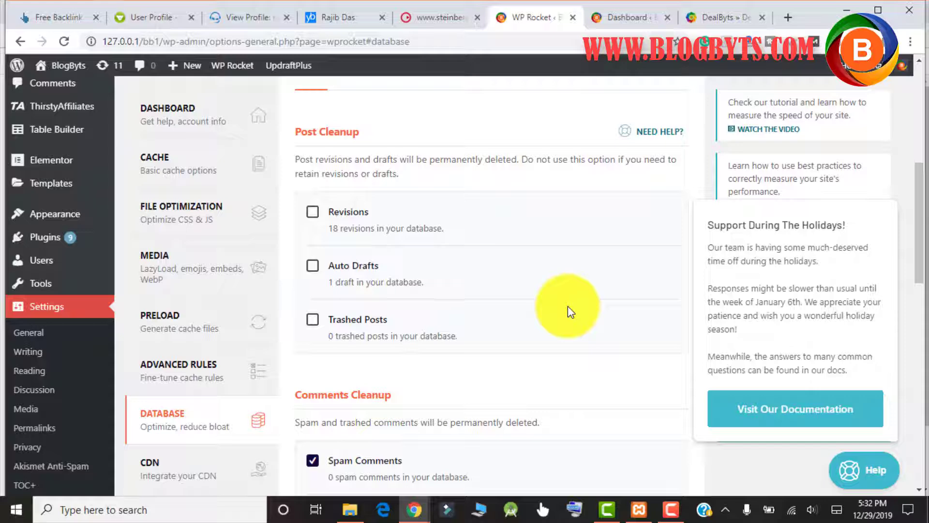
pyautogui.scroll(-6, 557, 280)
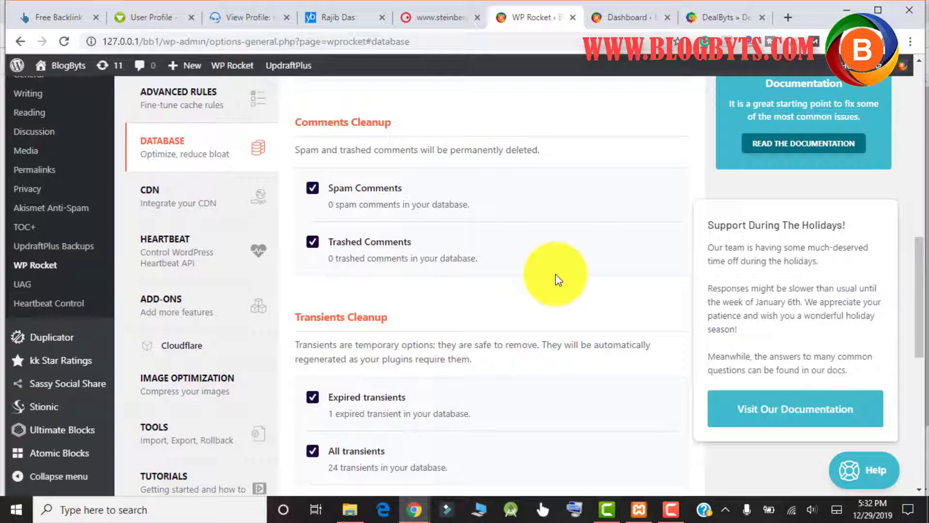
# - Open the CDN settings and review the Content Delivery Network option, the CDN CNAME fields and the file exclusion box
pyautogui.click(208, 197)
pyautogui.scroll(-3, 498, 214)
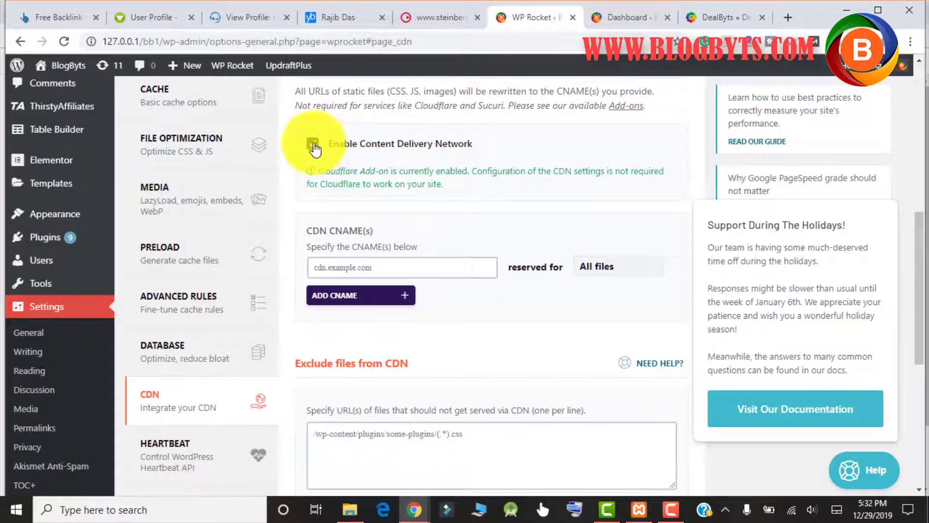
pyautogui.click(314, 147)
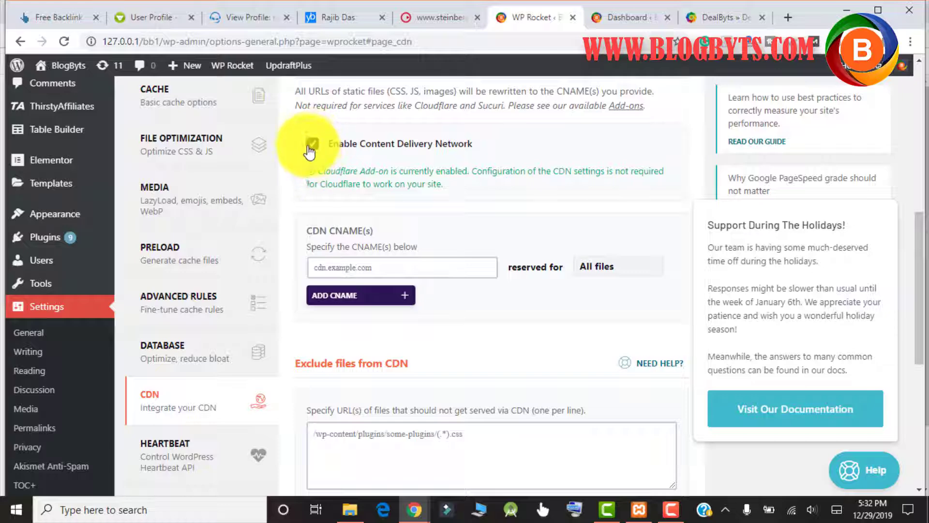
pyautogui.click(333, 145)
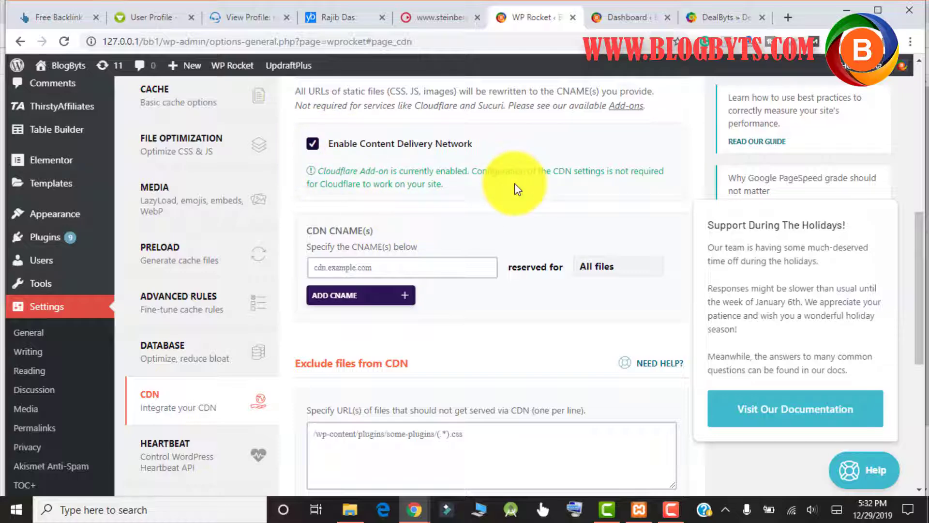
pyautogui.scroll(-3, 515, 186)
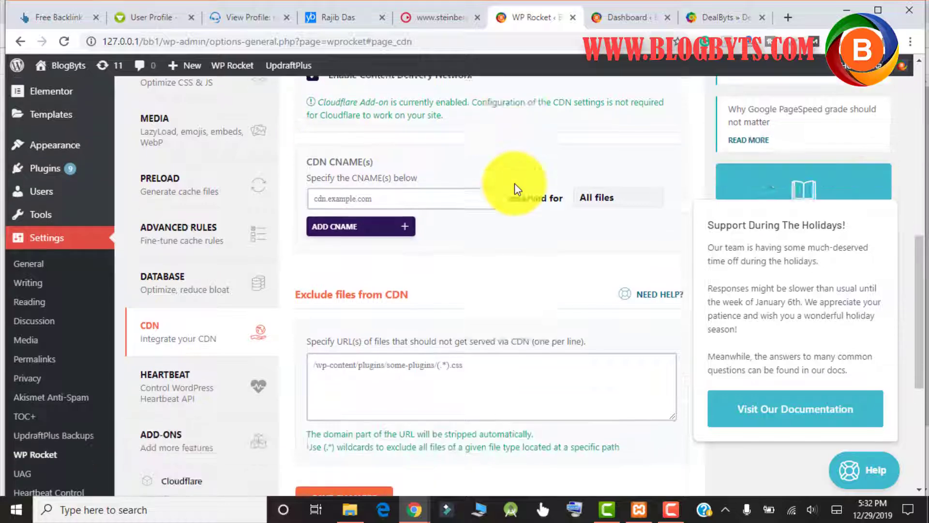
# - Open the Heartbeat settings and review the Control Heartbeat option and the backend, post editor and frontend activity behaviors
pyautogui.click(169, 326)
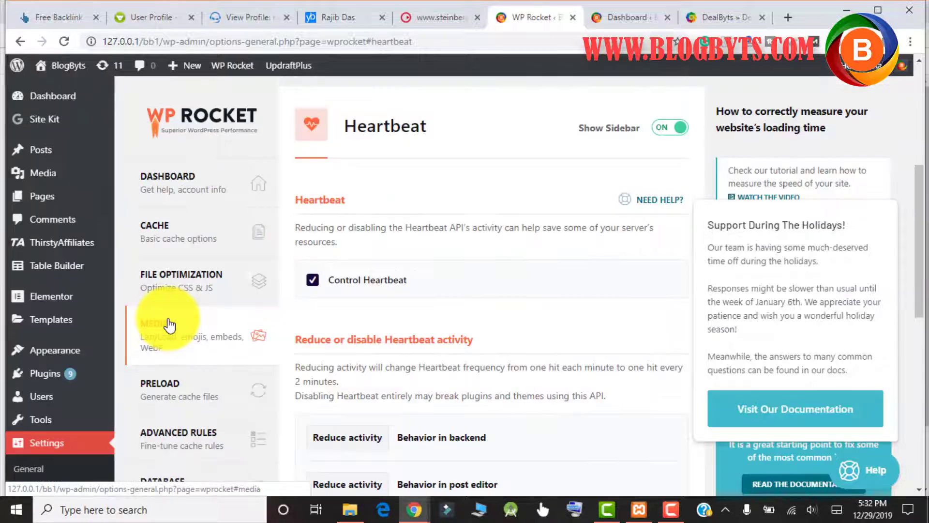
pyautogui.scroll(-3, 176, 394)
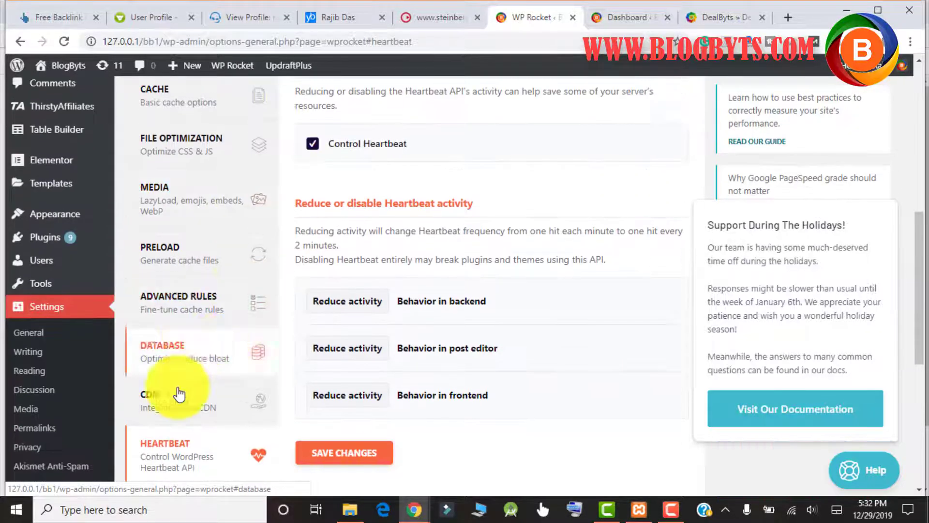
pyautogui.scroll(-2, 194, 348)
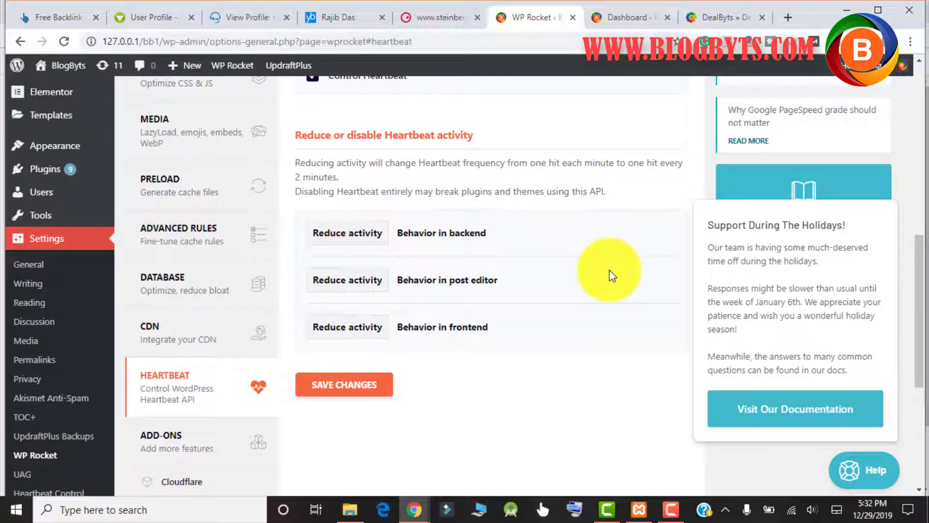
pyautogui.scroll(3, 609, 271)
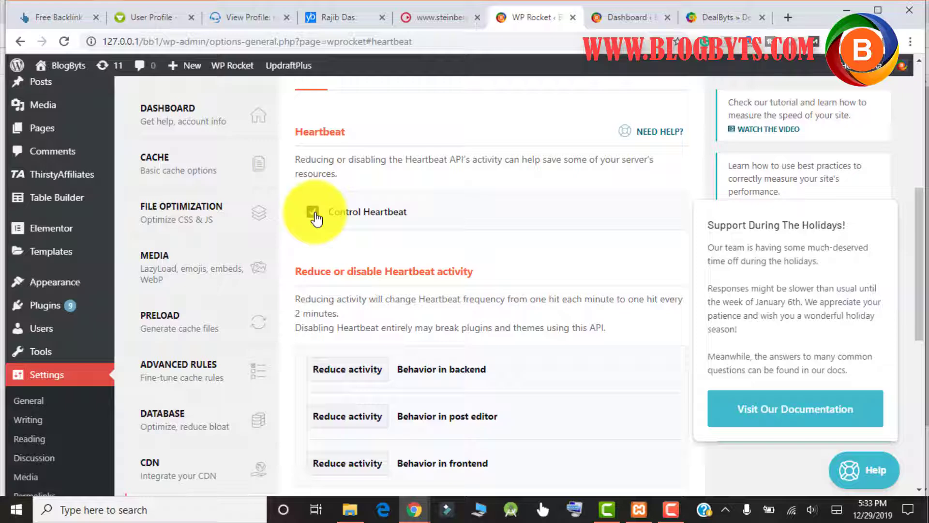
pyautogui.scroll(-4, 218, 307)
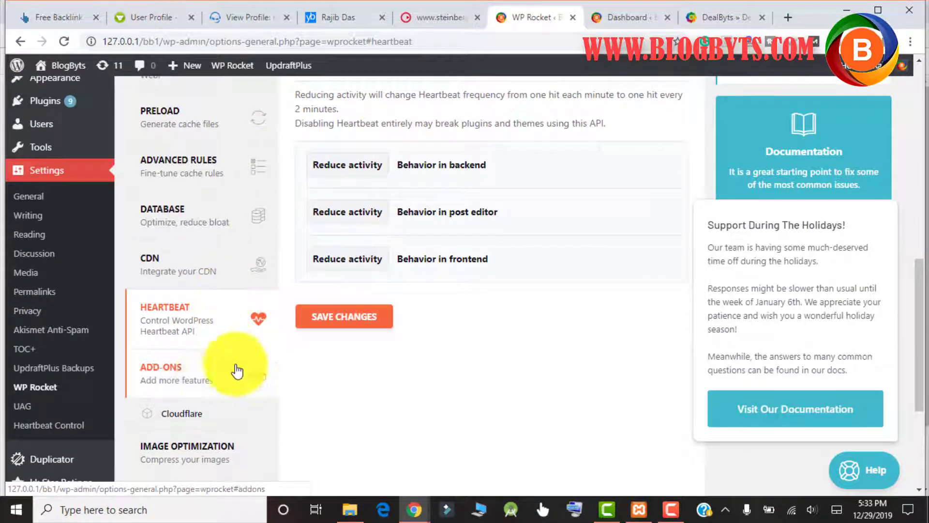
# - Open the Add-ons settings and review the Google Tracking, Facebook Pixel, Varnish and Cloudflare add-ons with their statuses
pyautogui.click(208, 373)
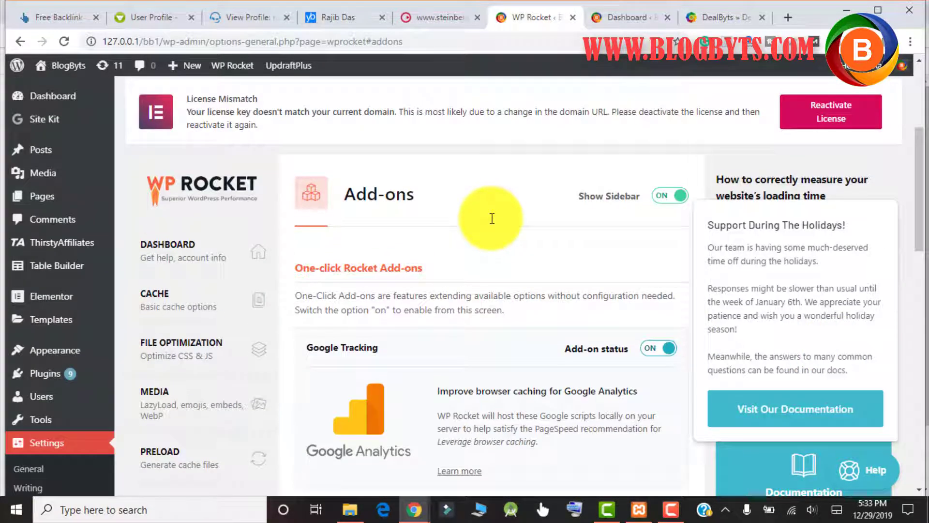
pyautogui.scroll(-1, 491, 218)
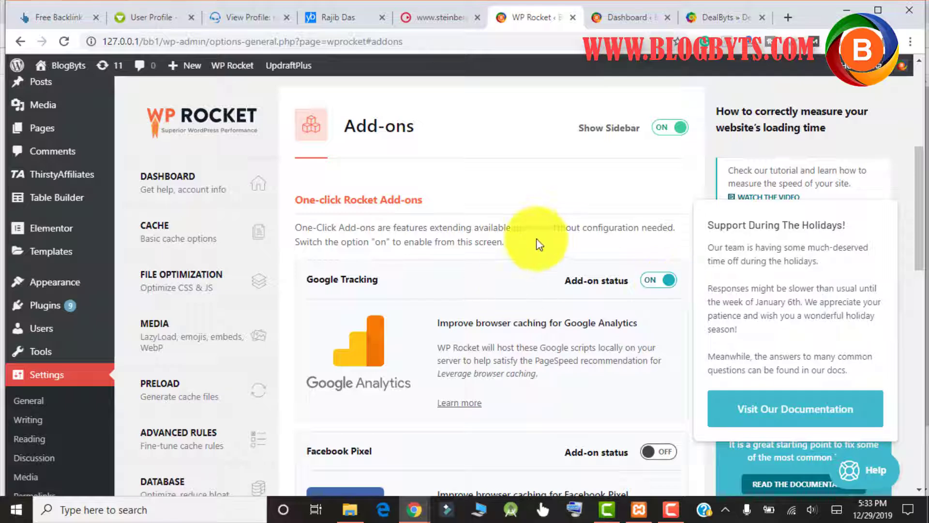
pyautogui.scroll(-2, 535, 242)
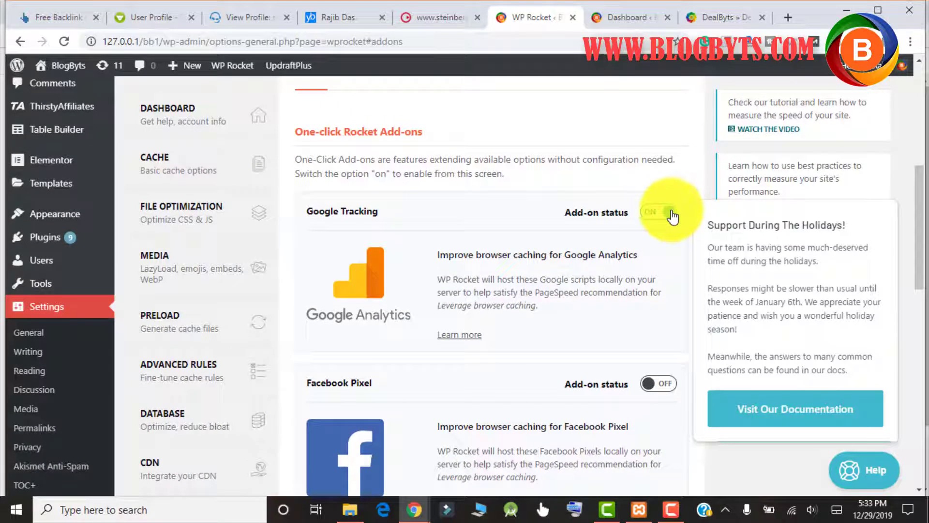
pyautogui.scroll(-5, 636, 217)
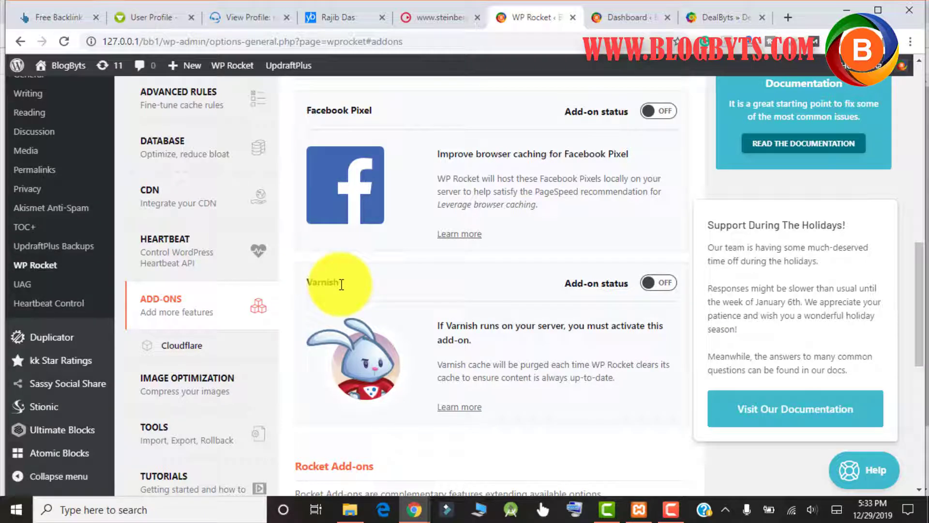
pyautogui.scroll(-4, 509, 305)
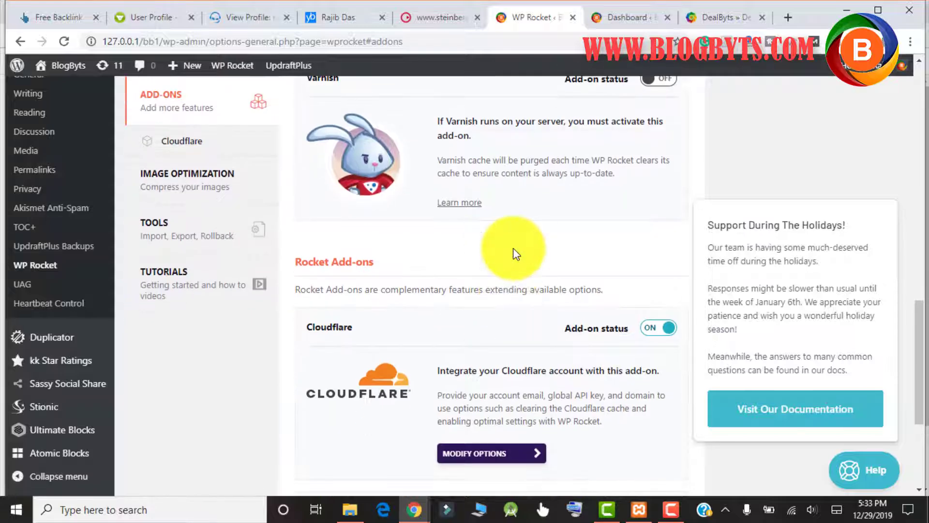
pyautogui.scroll(-1, 513, 248)
pyautogui.click(660, 261)
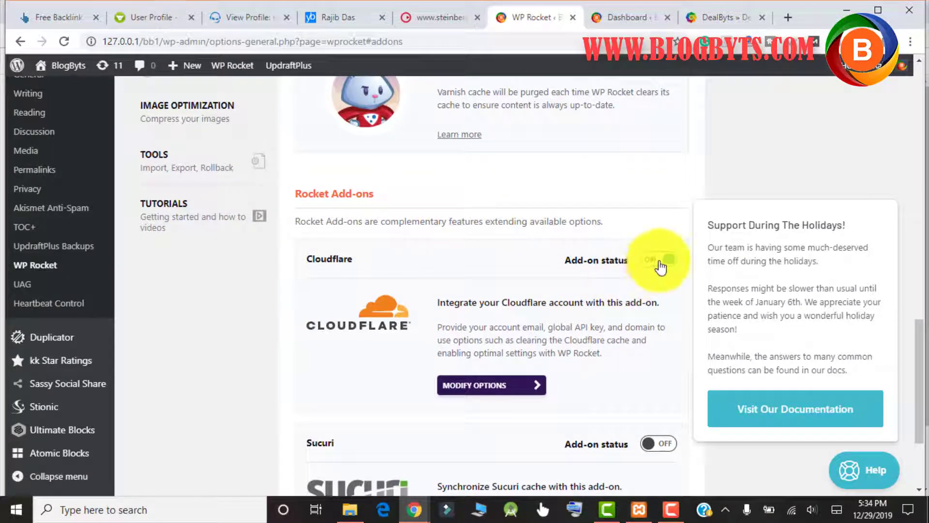
# - Open the Cloudflare add-on's options and review the Global API key, account email and Zone ID fields and the Cloudflare settings
pyautogui.click(522, 395)
pyautogui.click(350, 266)
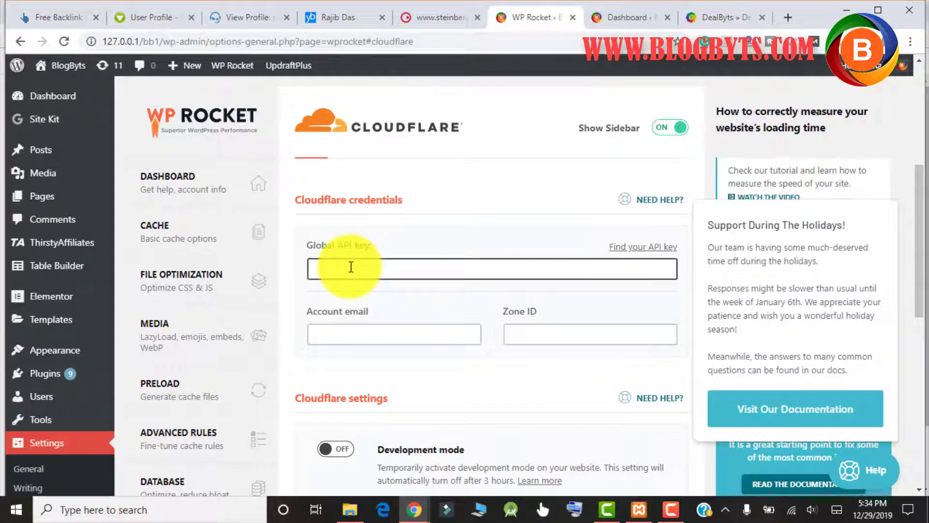
pyautogui.click(363, 331)
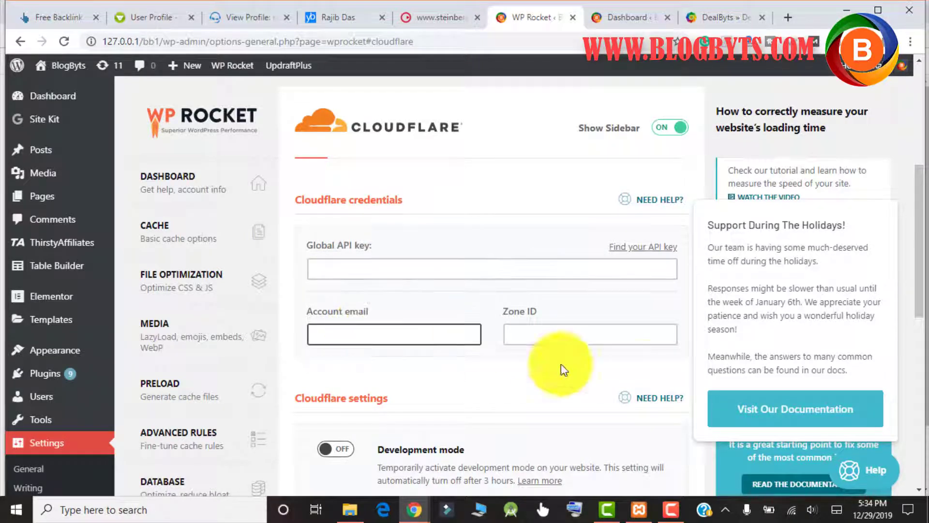
pyautogui.click(618, 336)
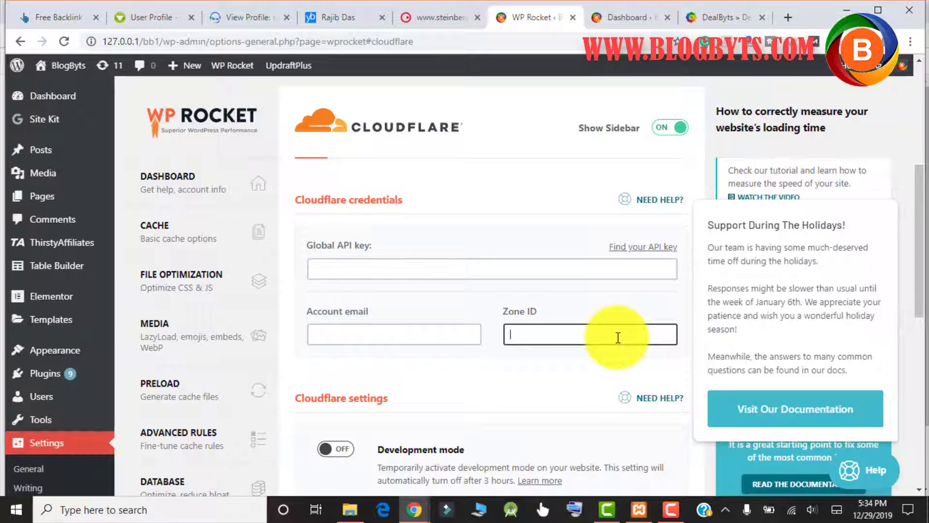
pyautogui.click(384, 270)
pyautogui.click(380, 329)
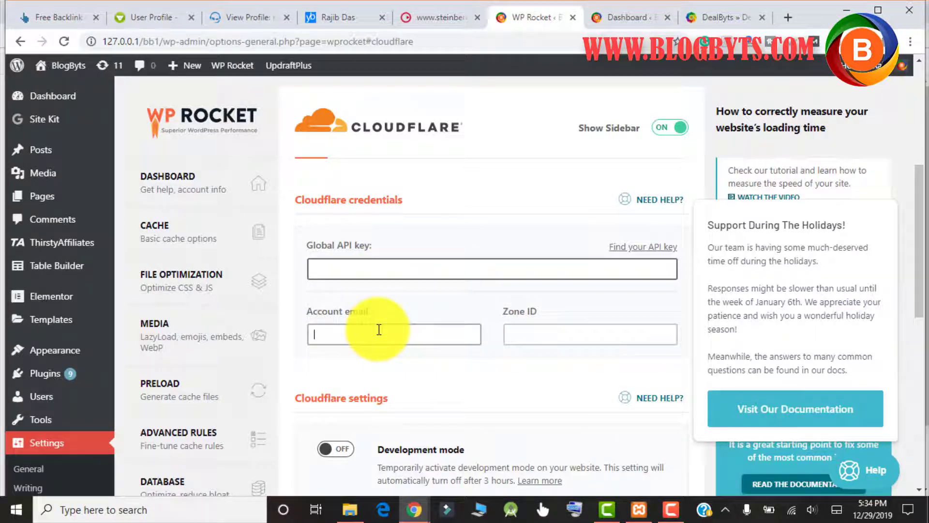
pyautogui.click(536, 331)
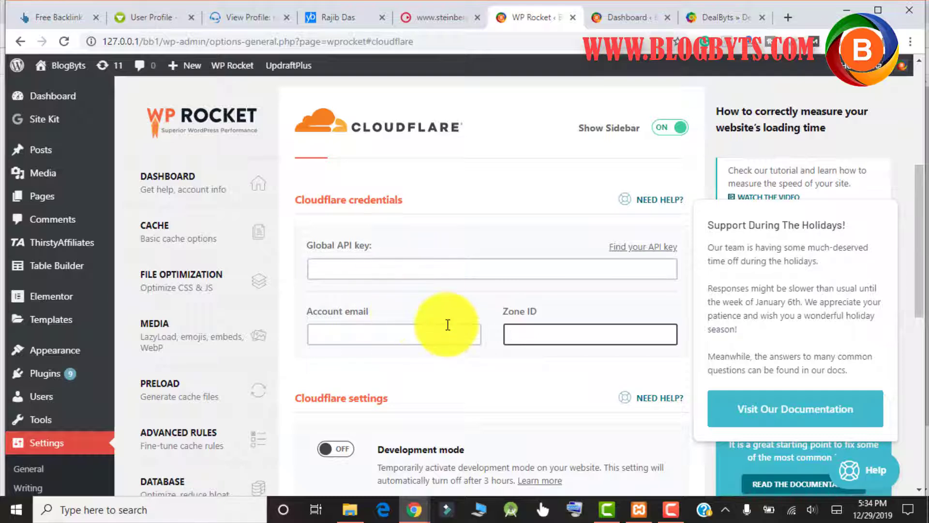
pyautogui.click(419, 263)
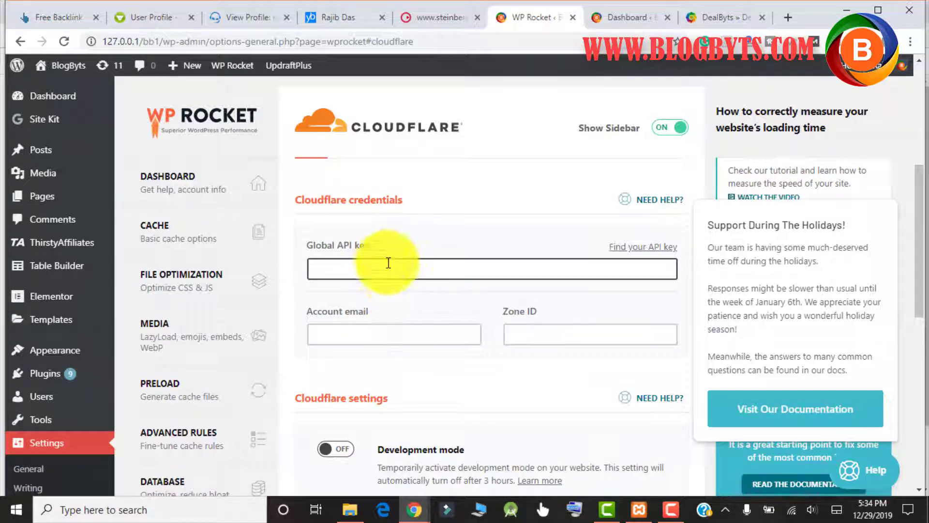
pyautogui.scroll(-7, 532, 235)
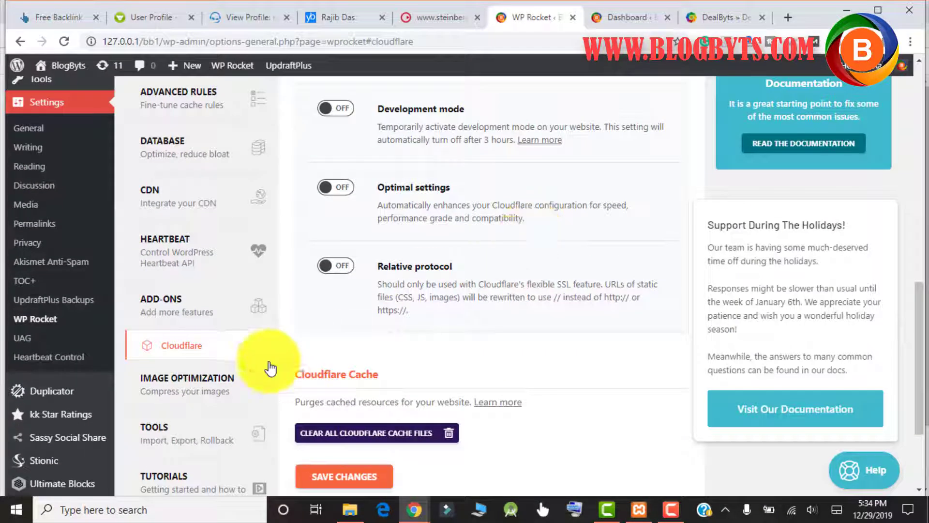
# - Open the Image Optimization page and review the Imagify plugin description and its install option
pyautogui.click(239, 382)
pyautogui.scroll(-2, 459, 277)
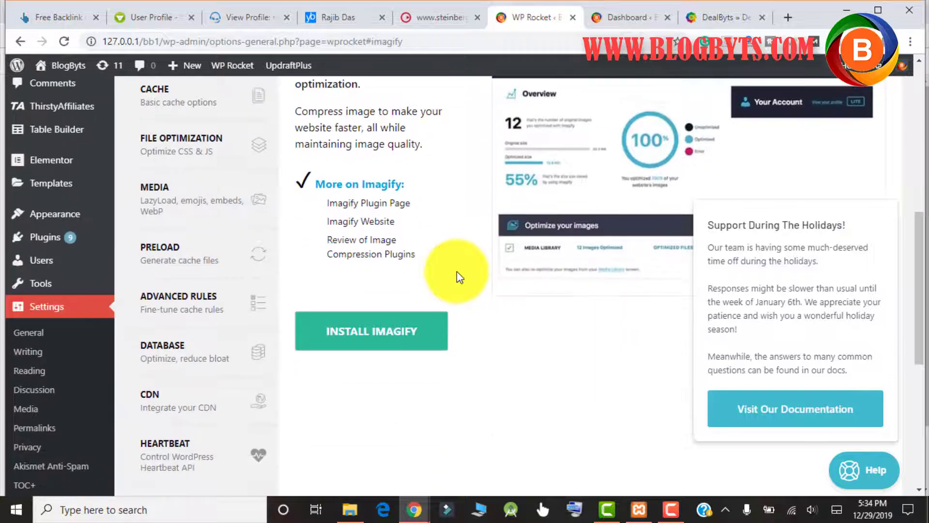
pyautogui.scroll(2, 603, 375)
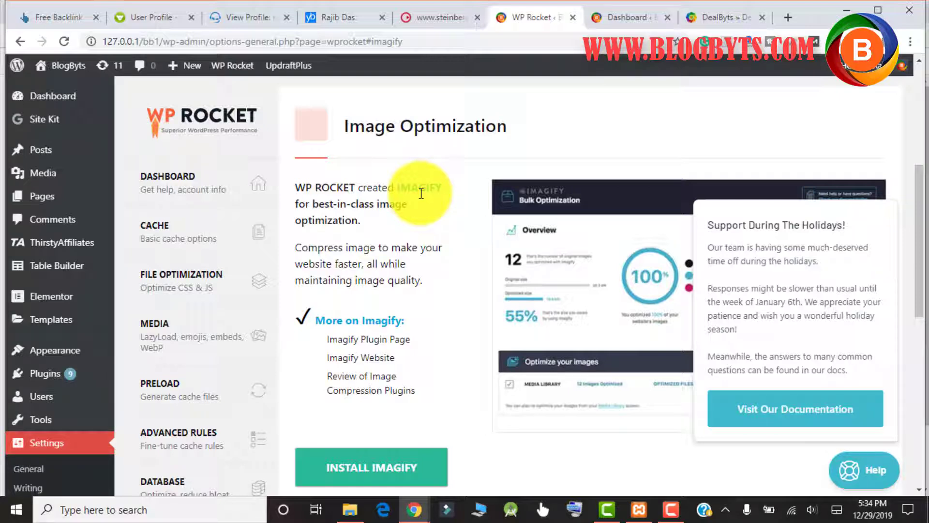
pyautogui.scroll(-3, 421, 194)
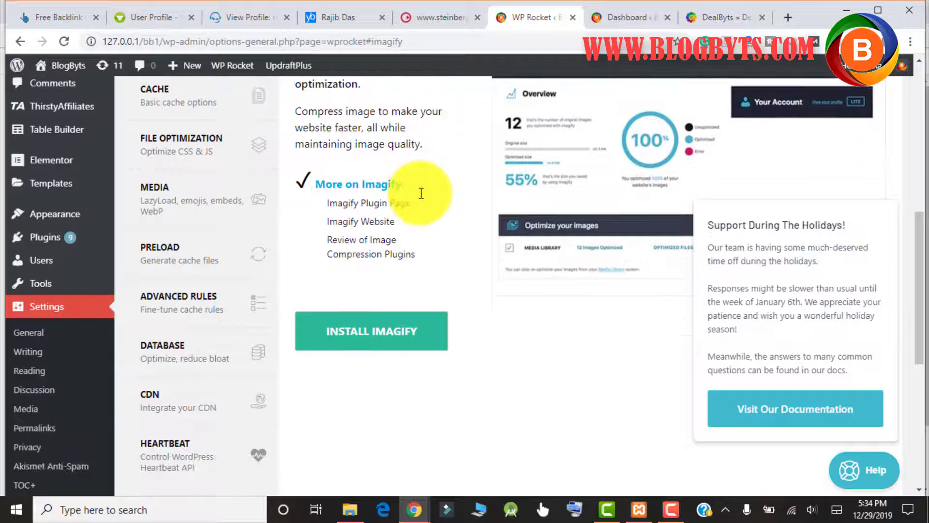
pyautogui.scroll(-5, 658, 344)
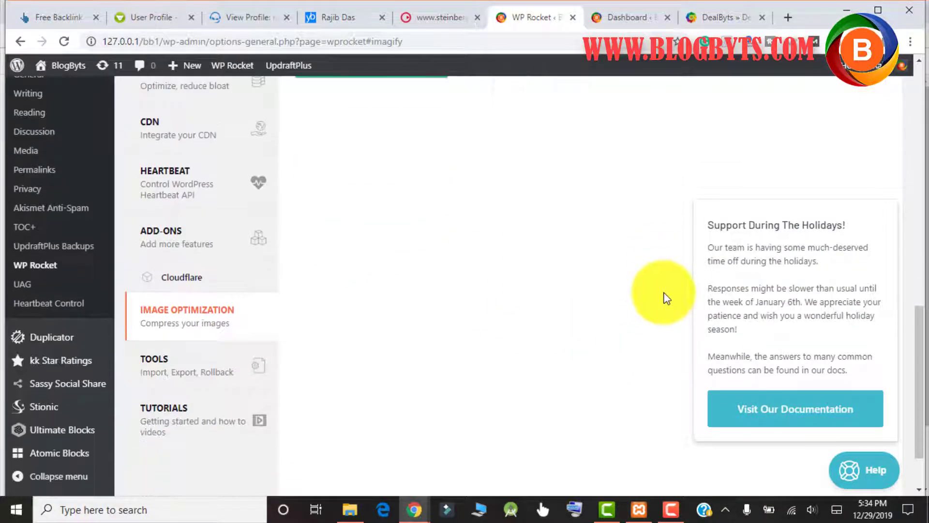
# - Open the Tools page and review the export settings, import settings and version rollback options
pyautogui.click(193, 377)
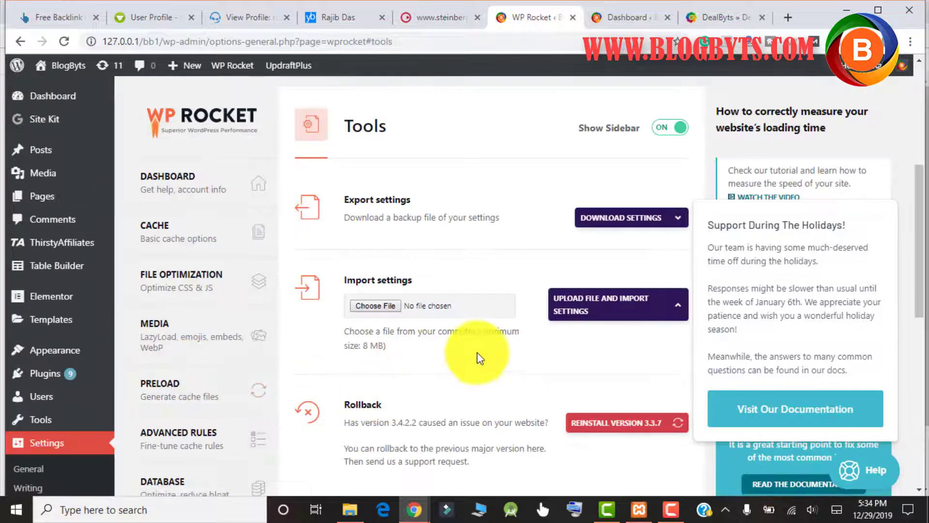
pyautogui.scroll(-3, 478, 353)
pyautogui.scroll(4, 478, 352)
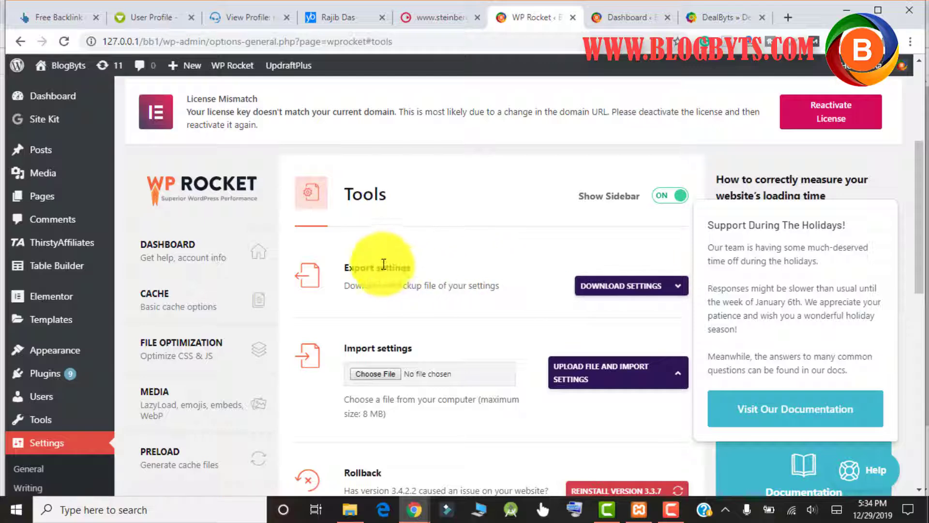
pyautogui.scroll(-3, 535, 256)
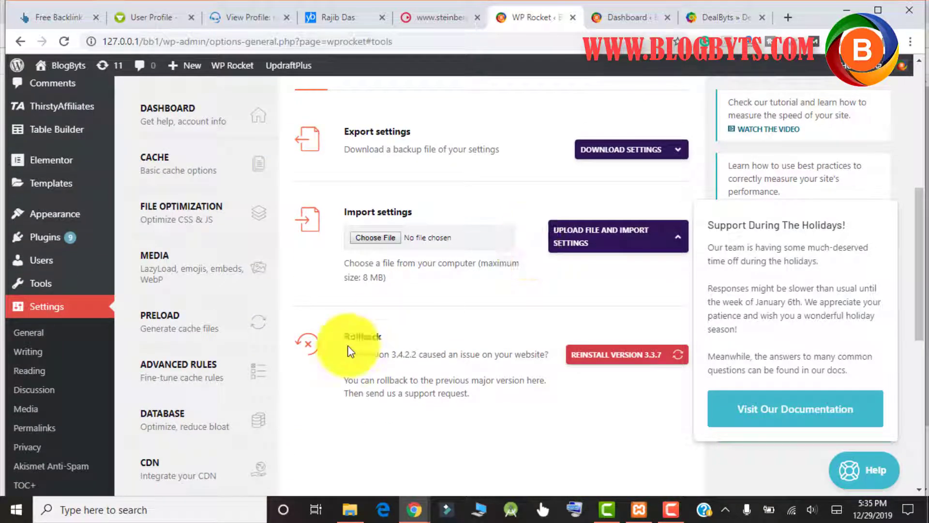
pyautogui.moveTo(346, 338); pyautogui.dragTo(384, 334)
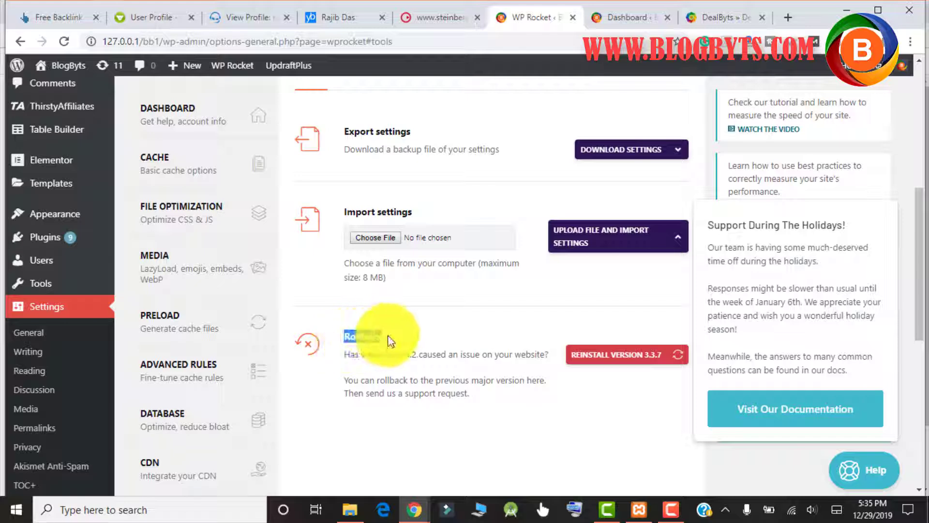